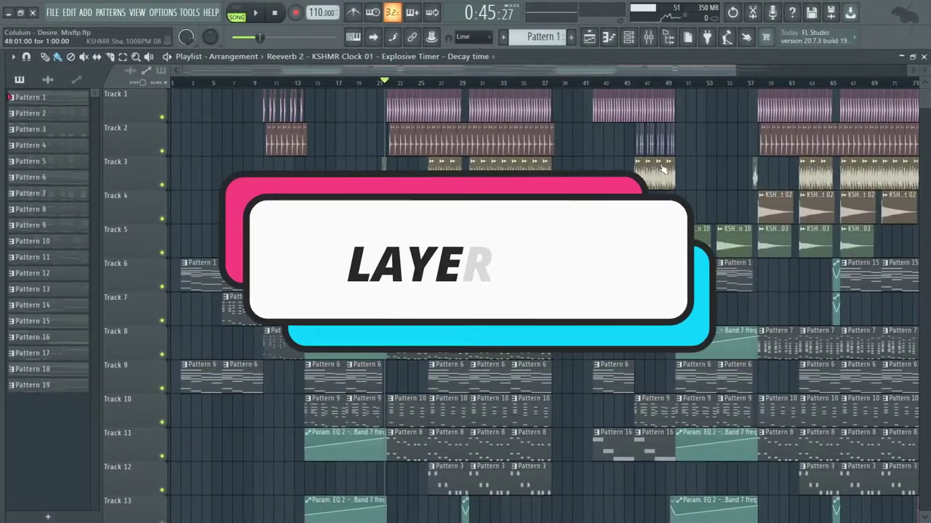
Step: Inspect the Lead 2 and Lead 3 synth settings from the channel rack
key("F6")
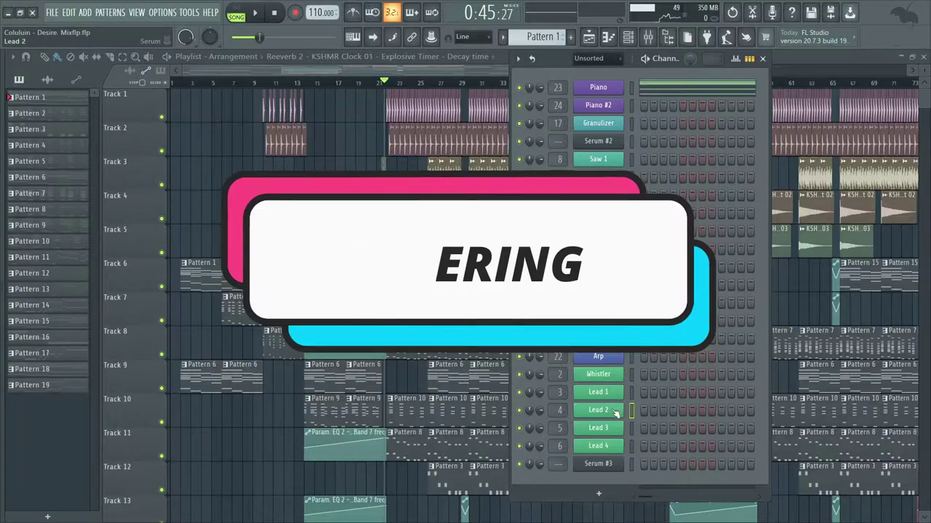
left_click(615, 411)
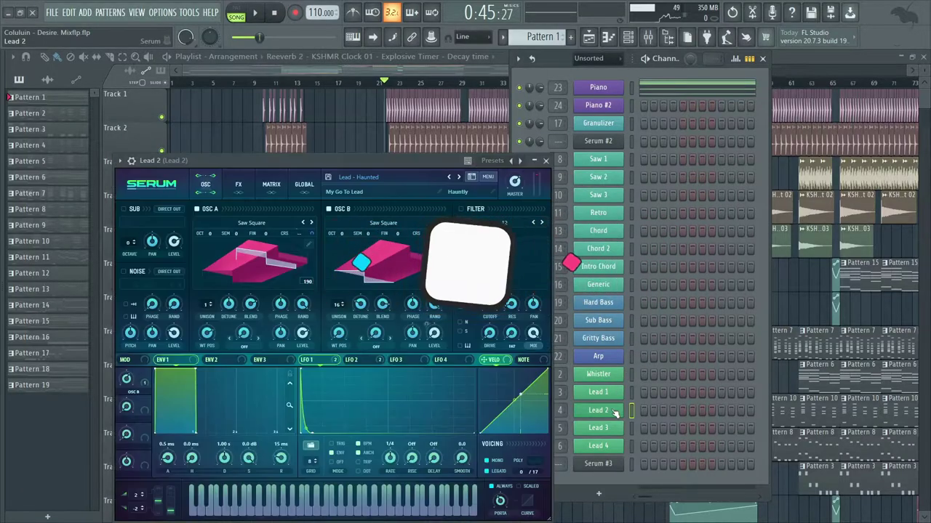
left_click(547, 161)
left_click(597, 427)
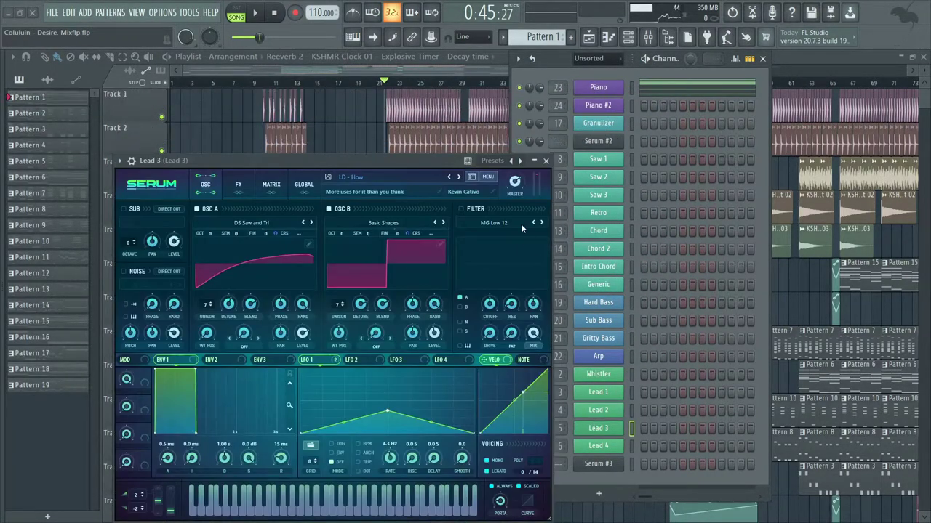
left_click(547, 161)
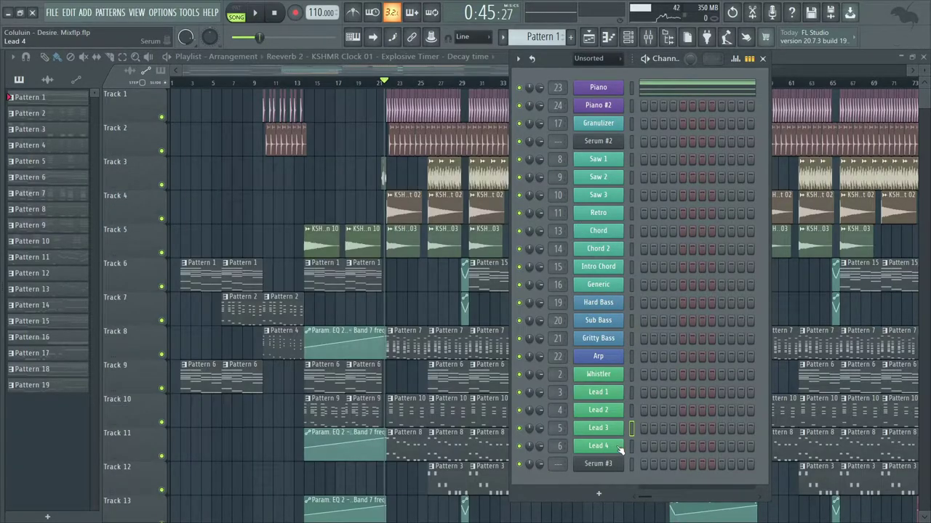
key("F6")
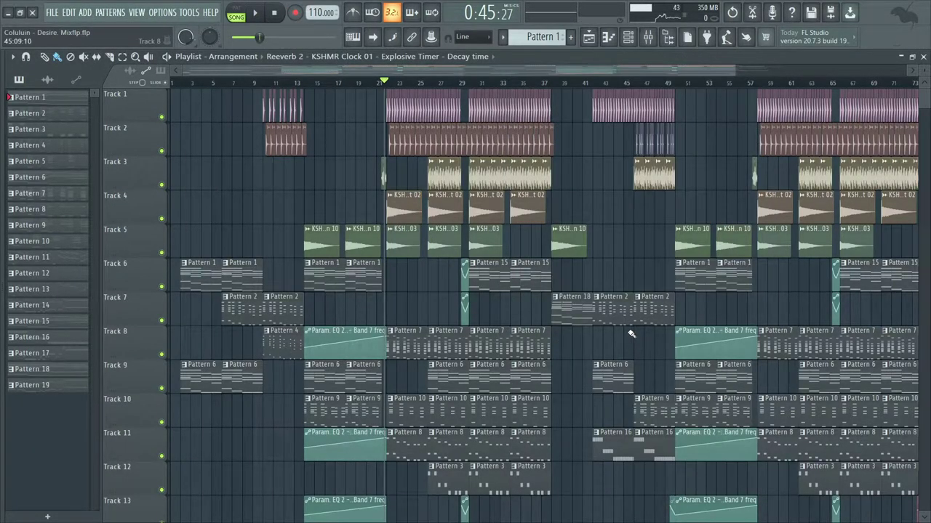
Step: Open the Whistler notes in the piano roll and listen to the Lead 1 part
left_click(628, 37)
left_click(640, 374)
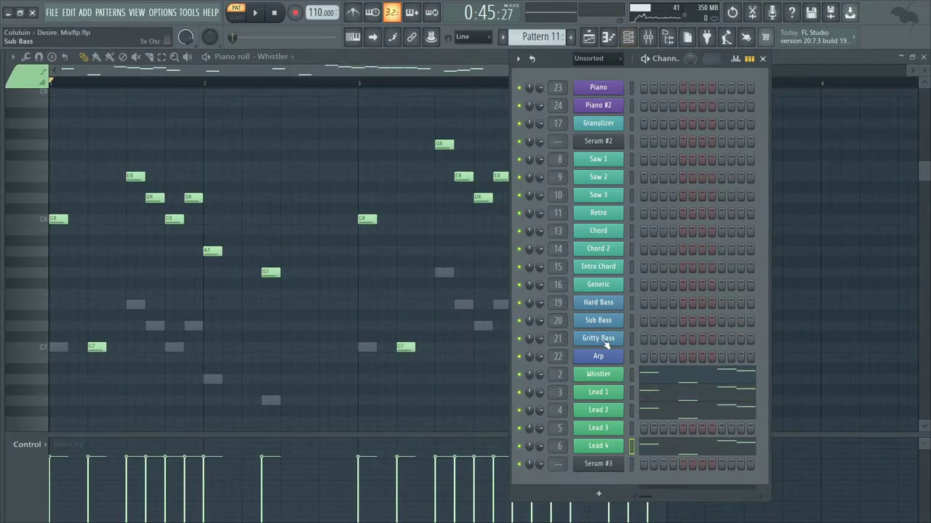
key("F6")
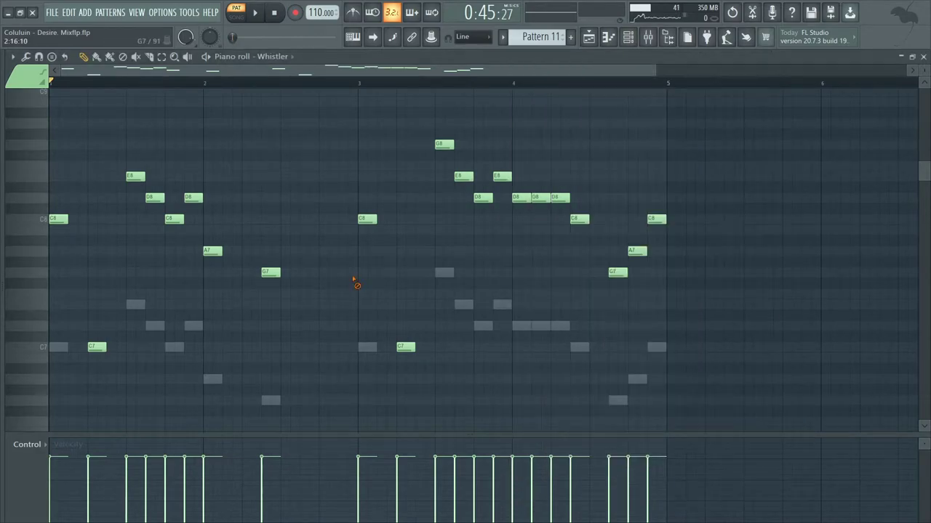
key("space")
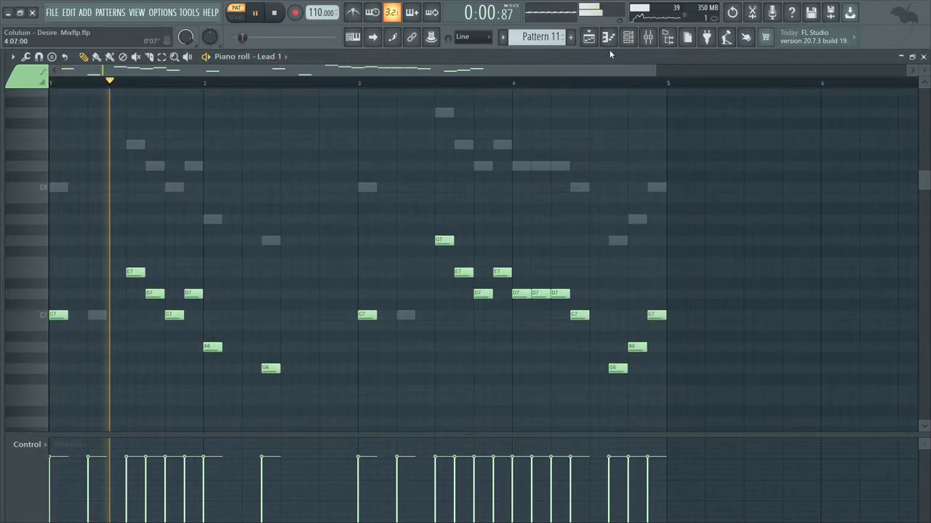
left_click(628, 40)
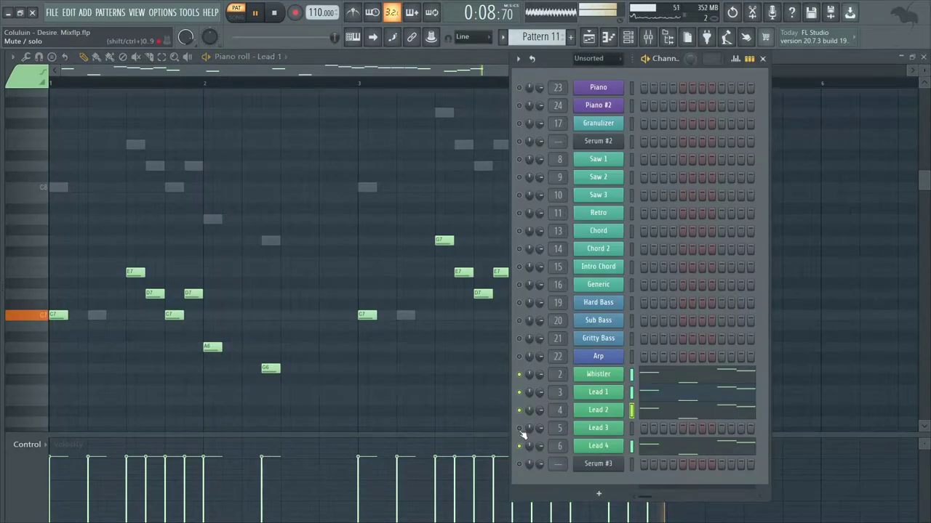
key("F6")
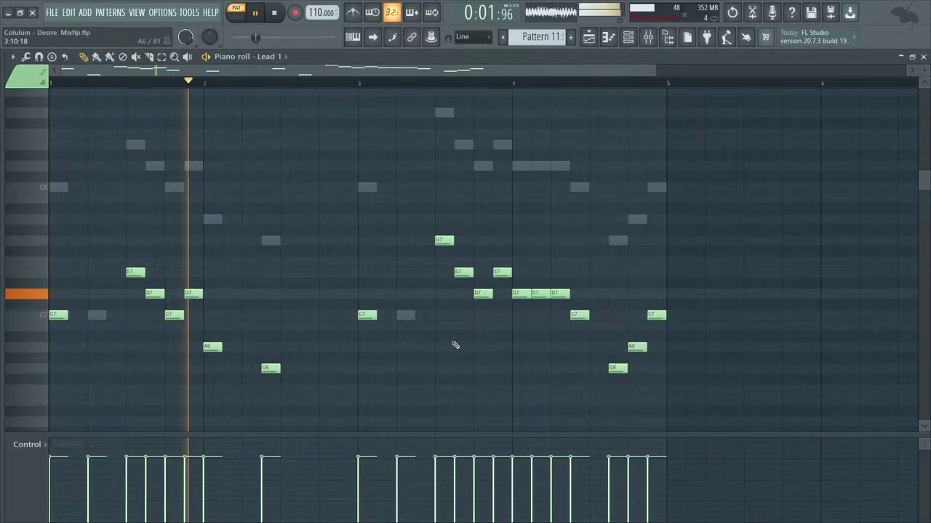
scroll(496, 339, "down", 2)
scroll(496, 338, "down", 2)
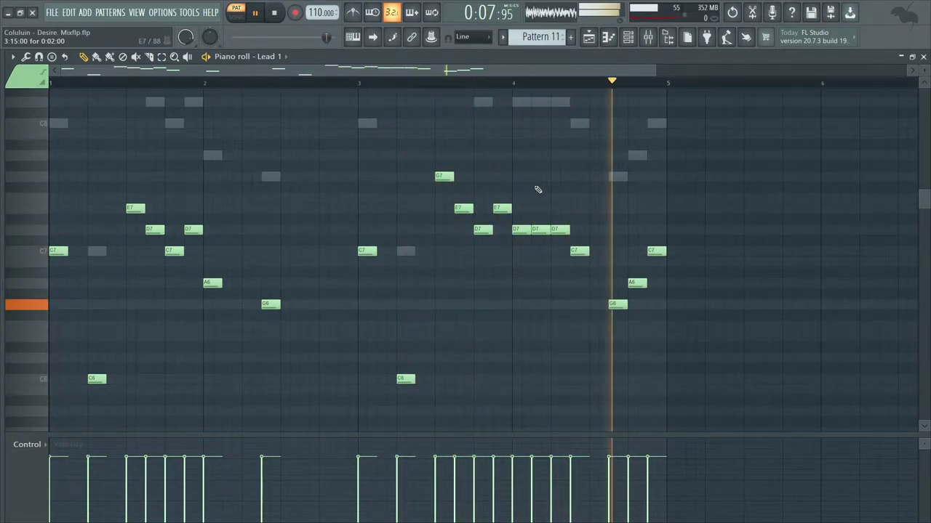
key("space")
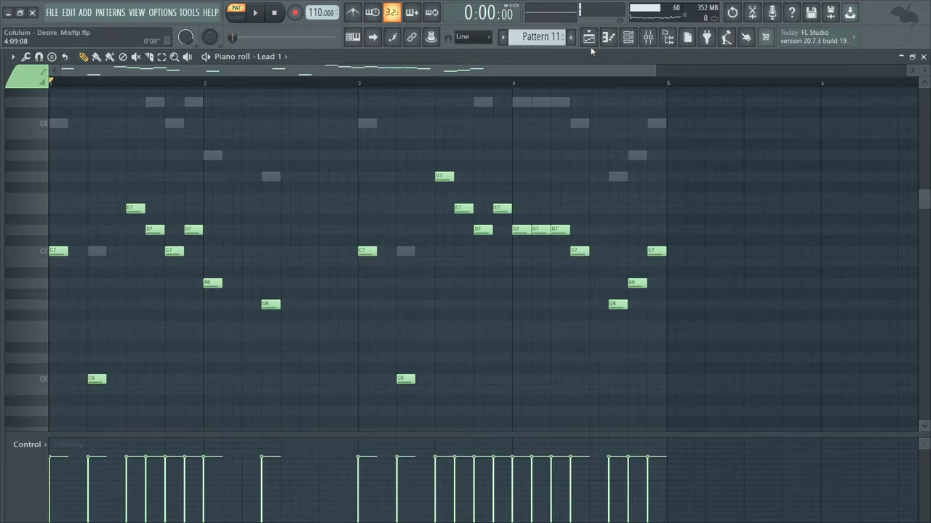
Step: Open the Pattern 10 chord notes, then Pattern 7's Saw 1 notes, and play them briefly
left_click(589, 38)
scroll(452, 212, "up", 2)
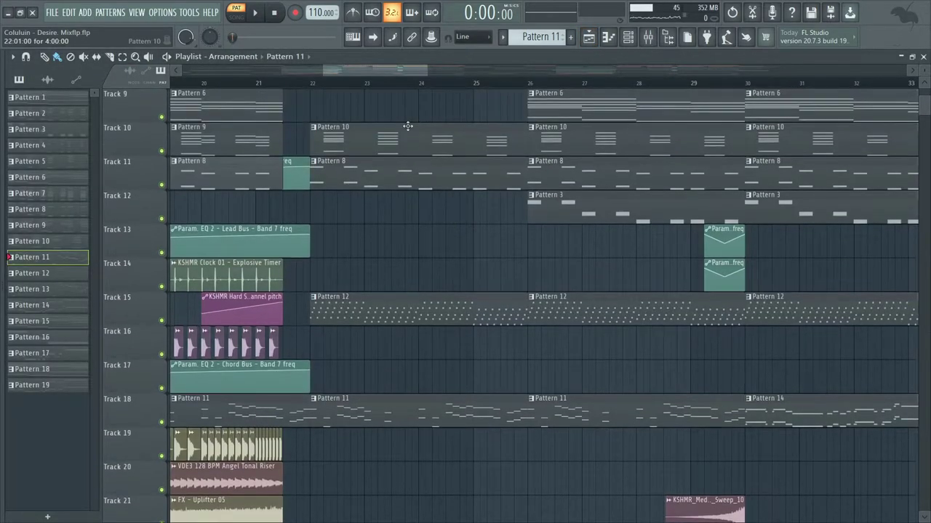
double_click(408, 126)
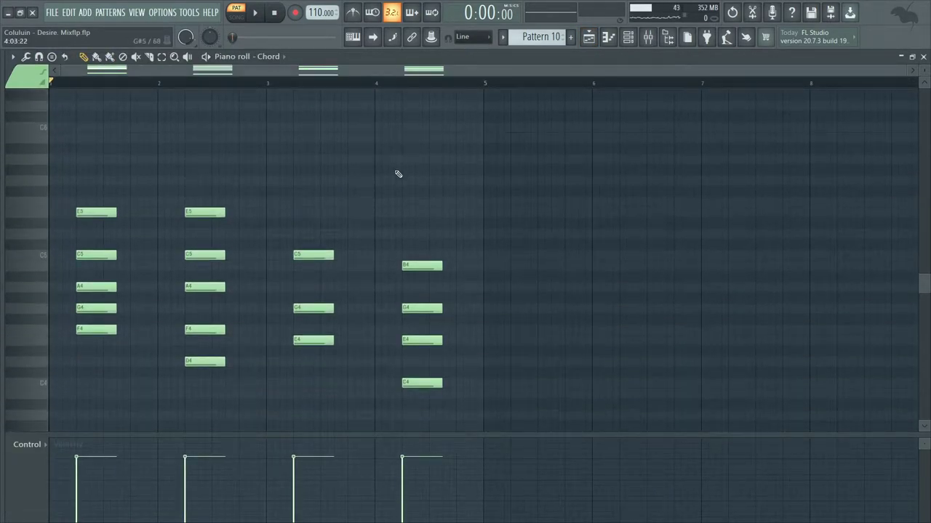
left_click(589, 37)
scroll(436, 203, "up", 3)
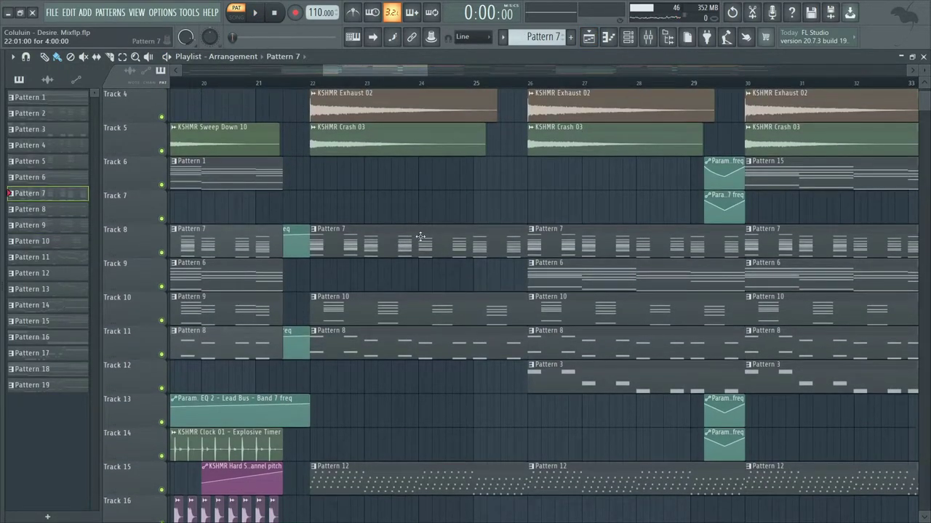
double_click(420, 236)
key("space")
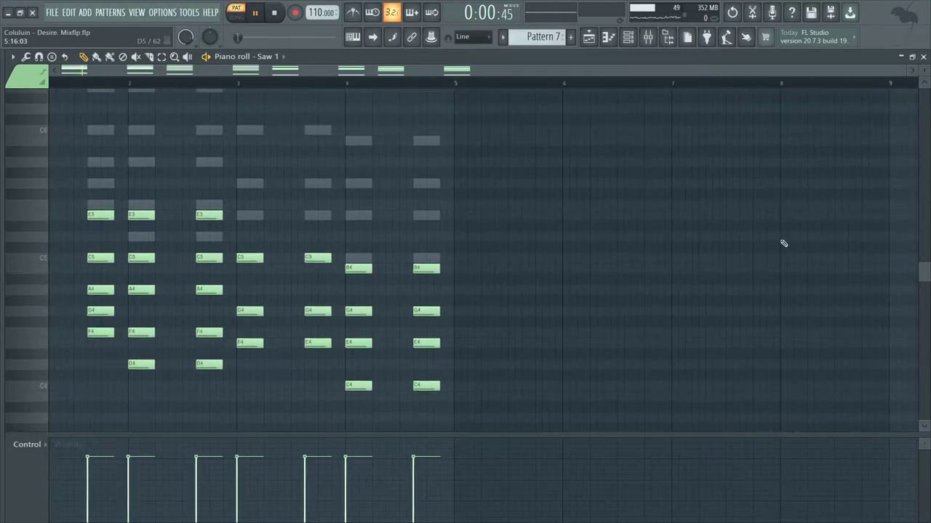
key("space")
Step: Check the Saw 1 and Saw 2 synth settings in the channel rack
left_click(648, 38)
left_click(648, 37)
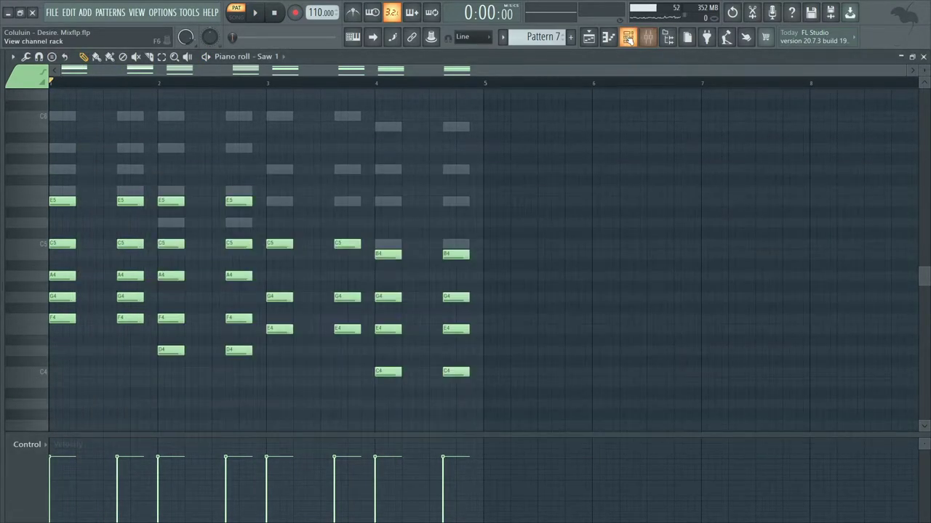
left_click(627, 38)
key("F6")
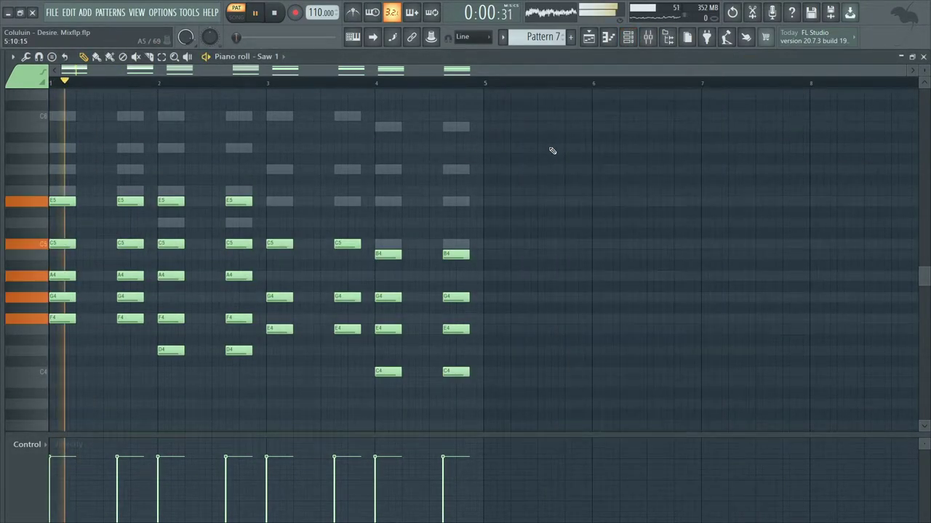
scroll(554, 151, "up", 3)
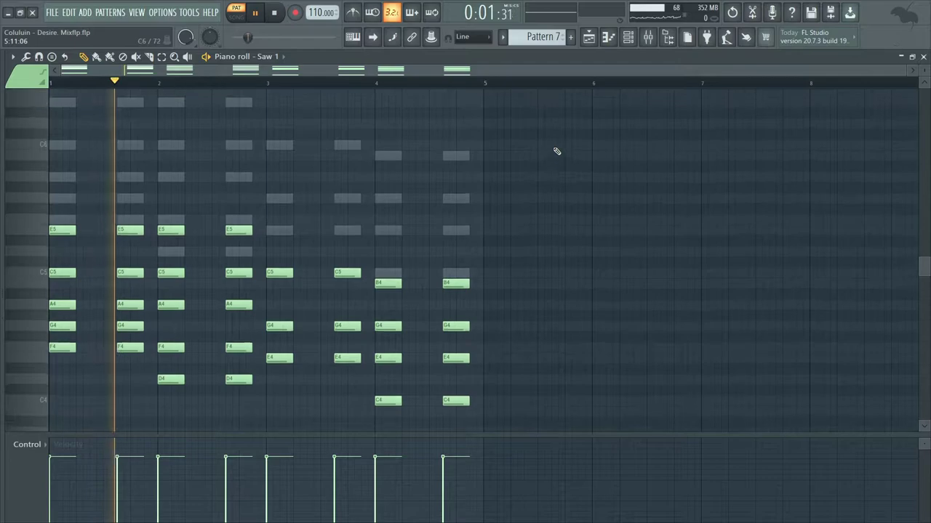
left_click(630, 39)
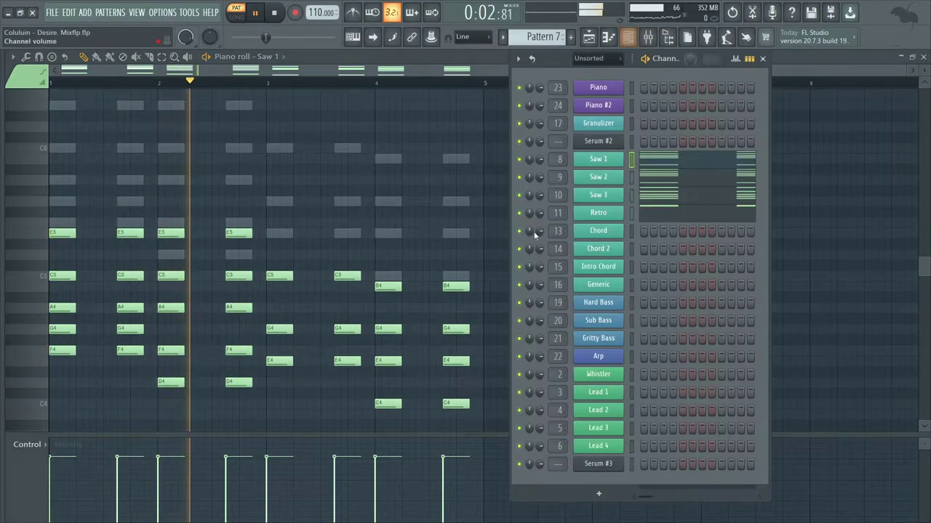
left_click(614, 157)
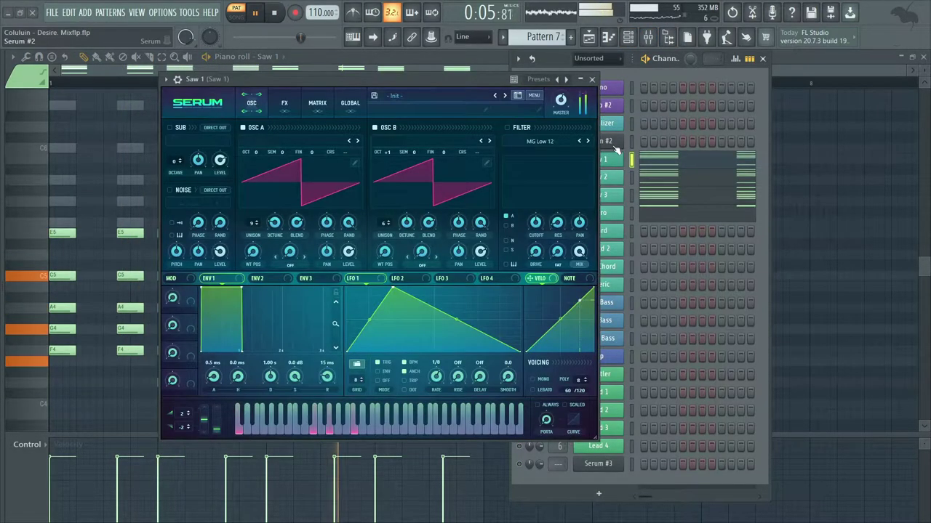
left_click(593, 79)
left_click(598, 177)
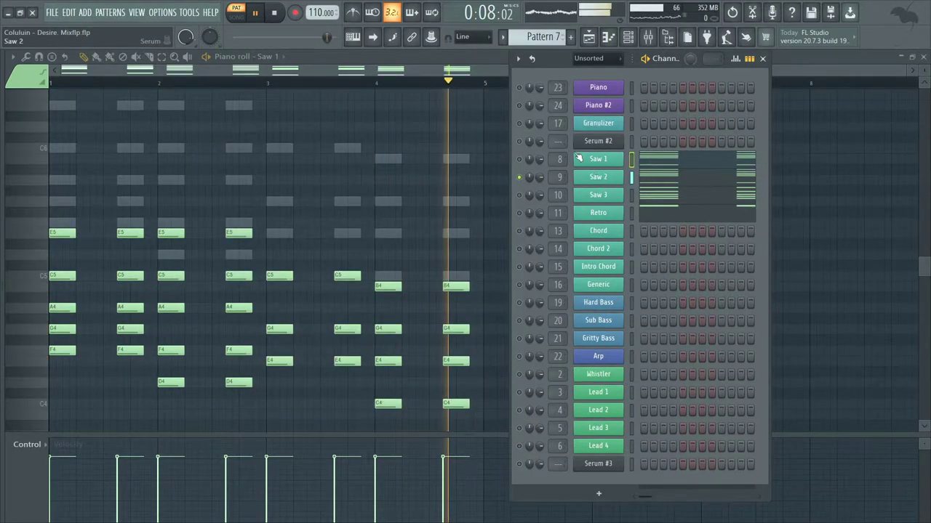
left_click(483, 98)
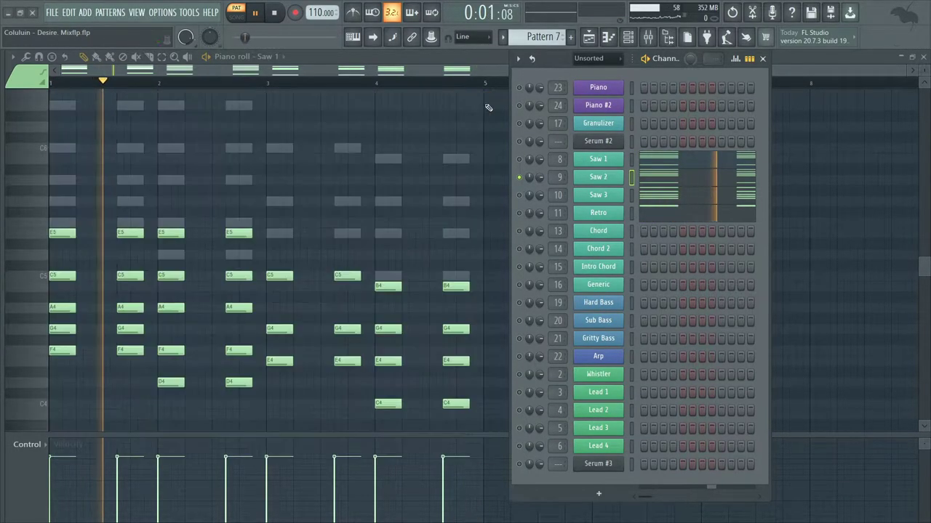
Step: Solo the Retro channel and expand its full Serum synth window
right_click(519, 196)
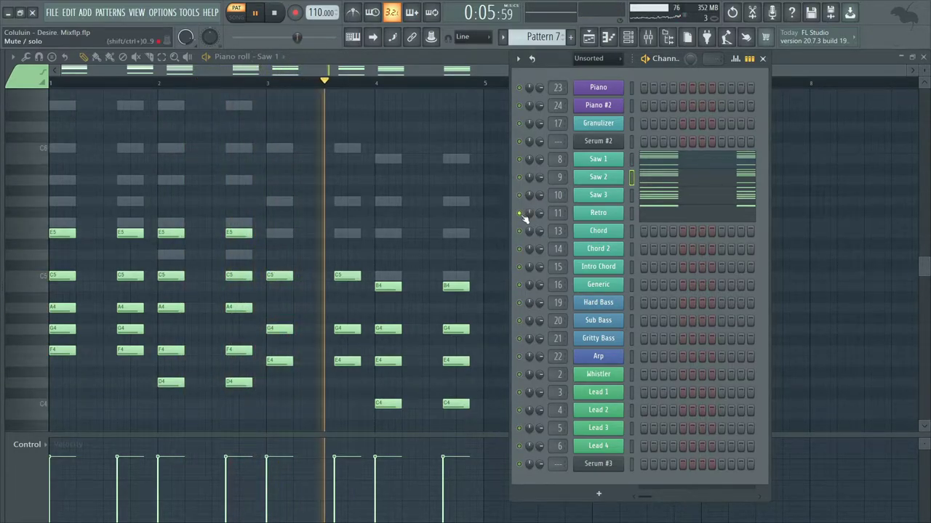
right_click(519, 213)
left_click(597, 213)
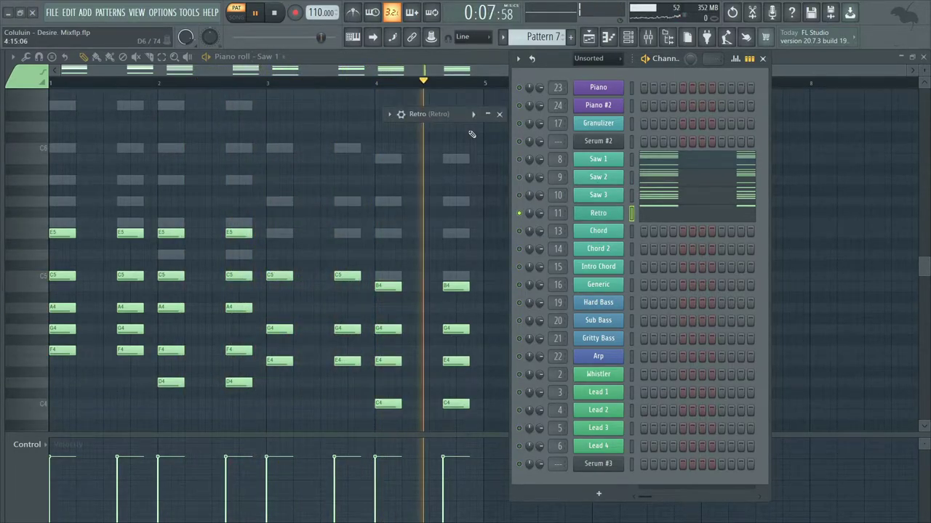
left_click(488, 114)
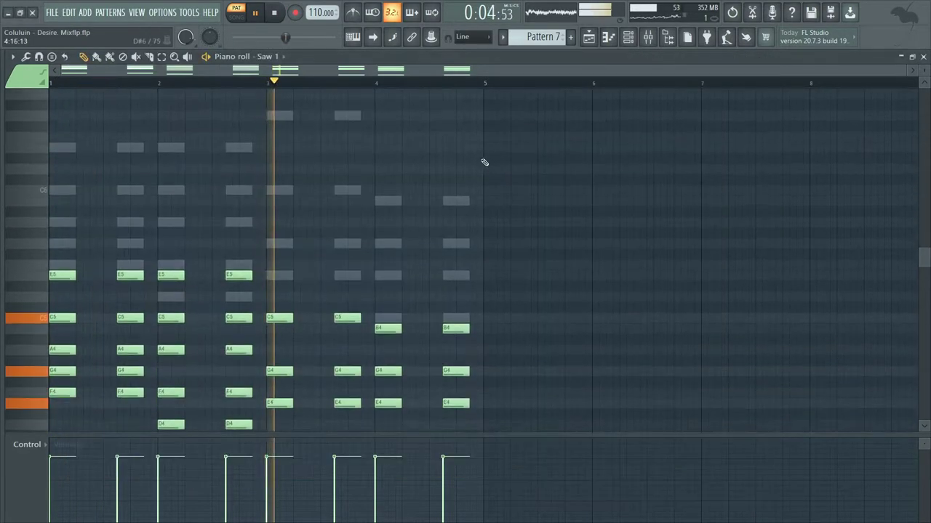
scroll(524, 149, "down", 2)
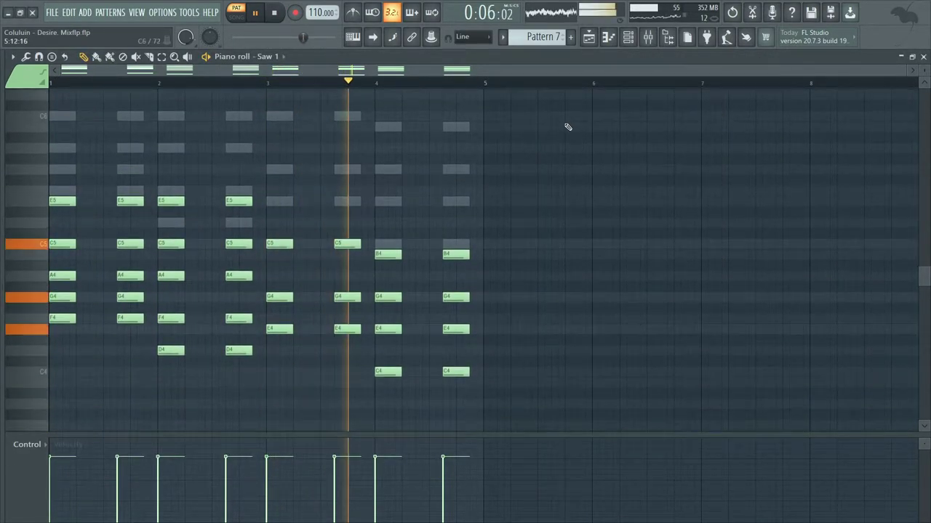
scroll(568, 128, "down", 3)
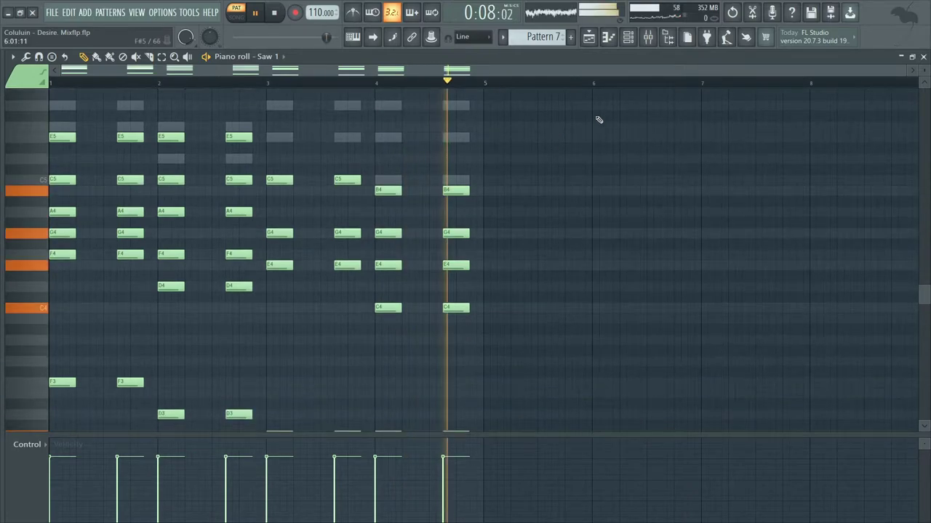
Step: Solo Track 8 in the playlist, let Track 11 play too, and start the song
left_click(589, 38)
scroll(408, 289, "down", 1)
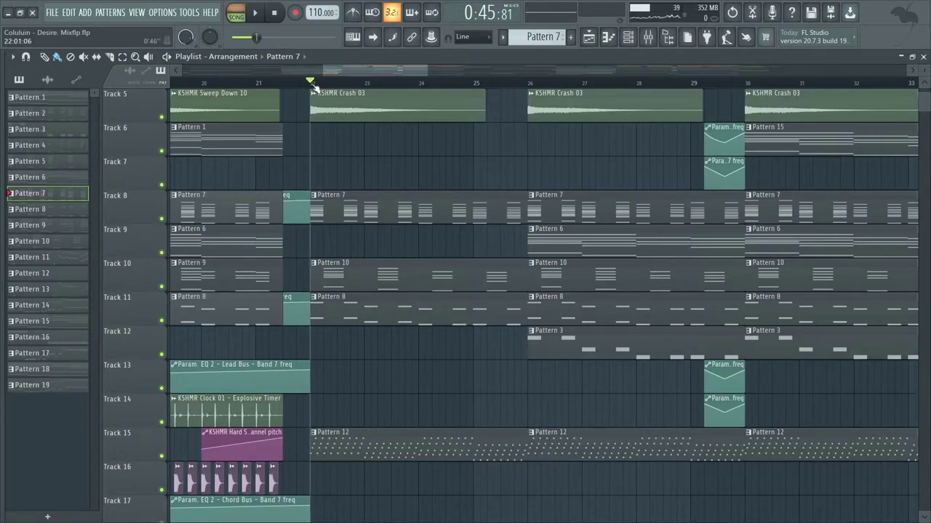
right_click(161, 219)
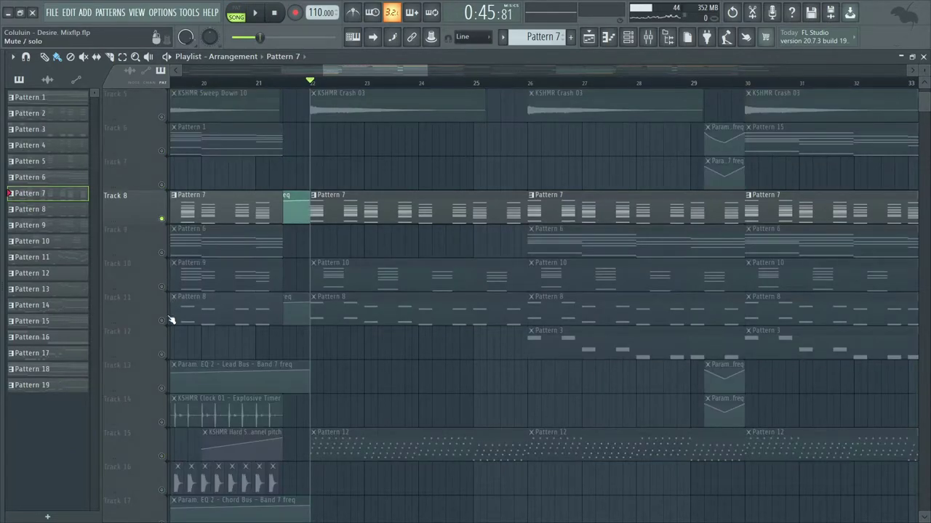
left_click(161, 320)
scroll(354, 183, "up", 2)
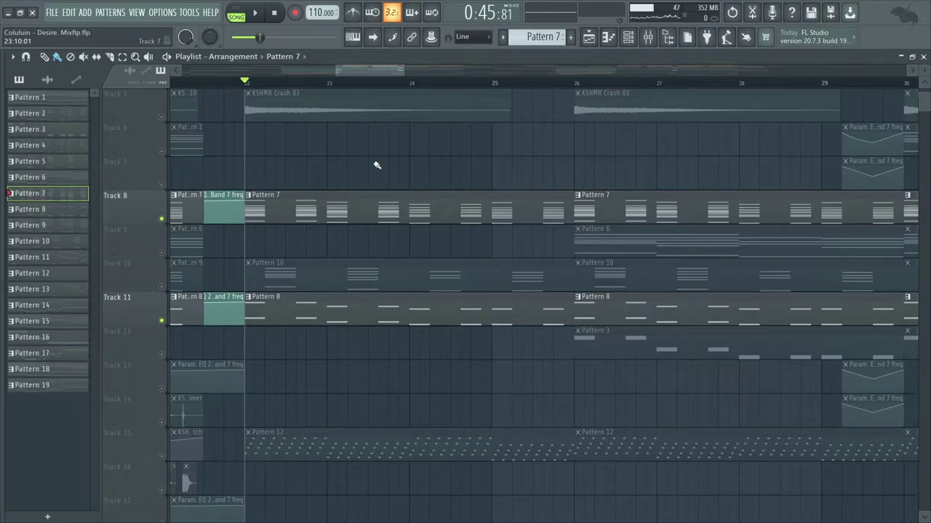
key("space")
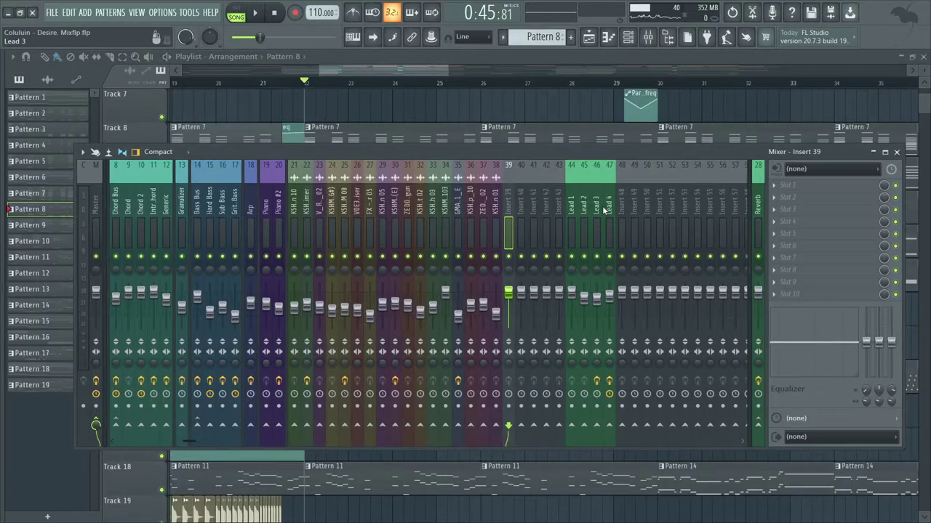
Step: Rename Insert 43 to 'Lead Submix' and colour it medium aquamarine
scroll(582, 225, "down", 3)
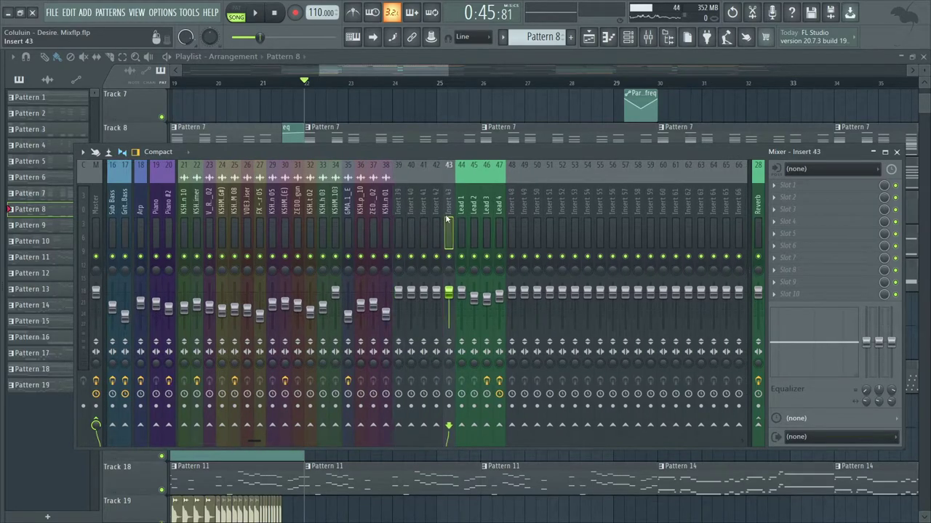
right_click(448, 220)
left_click(481, 177)
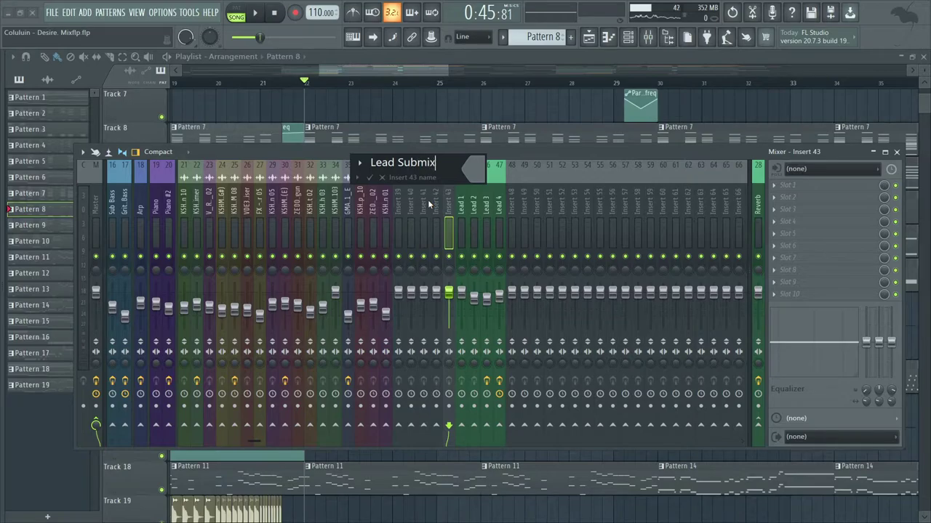
right_click(449, 195)
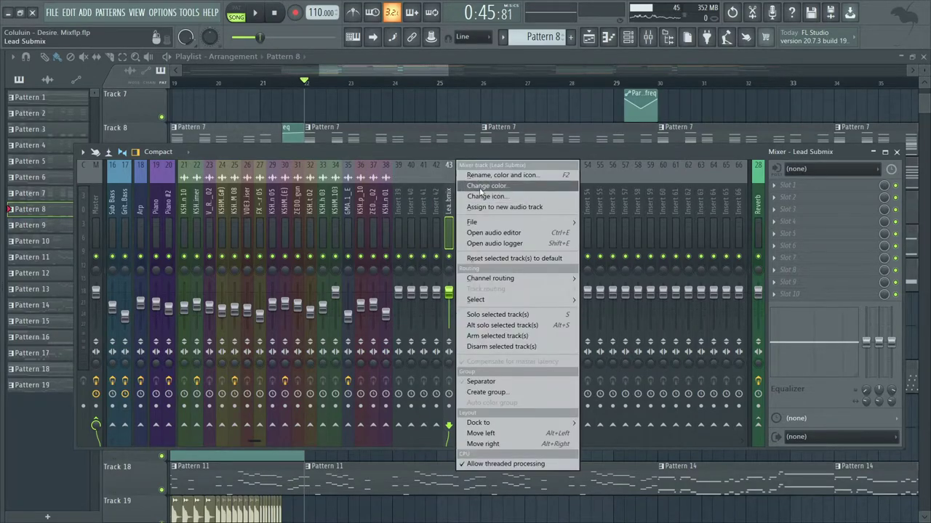
left_click(541, 195)
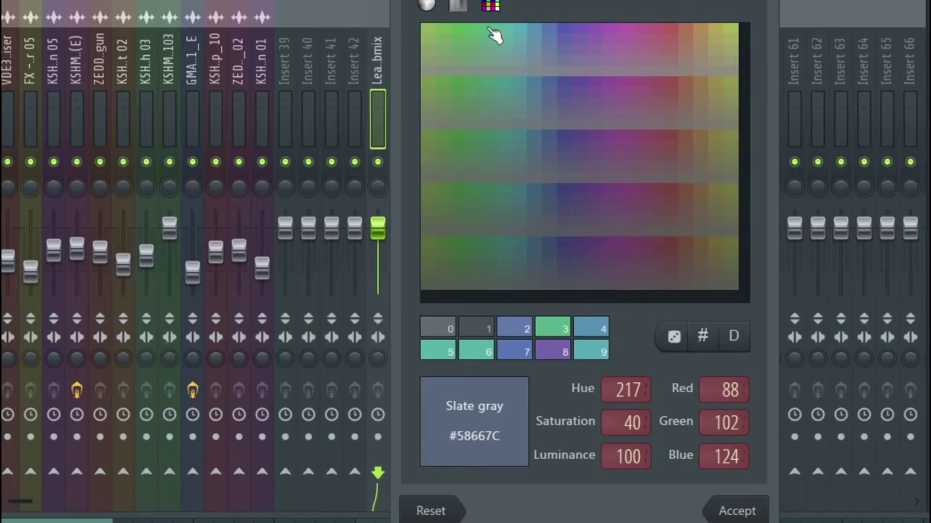
left_click(495, 36)
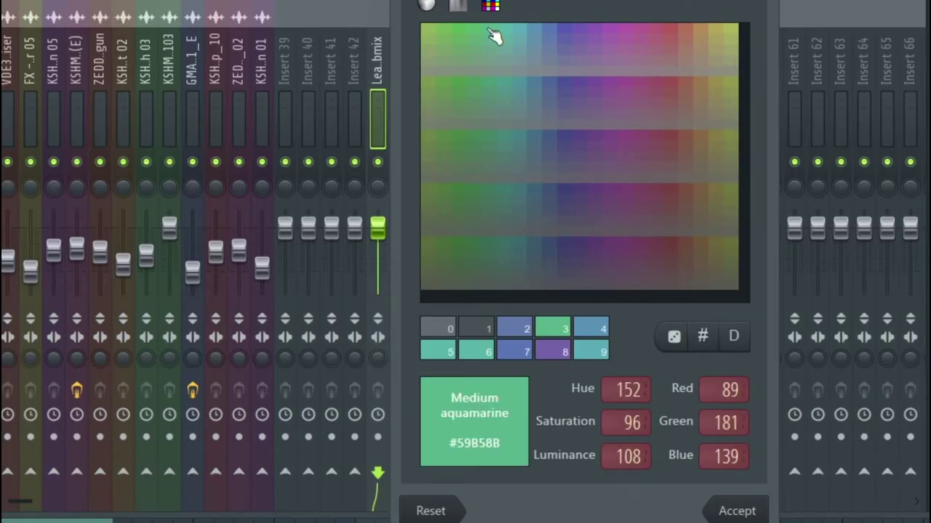
key("Return")
Step: Route the Lead 1–4 tracks into Lead Submix and make it the active track
left_click_drag(411, 72, 476, 76)
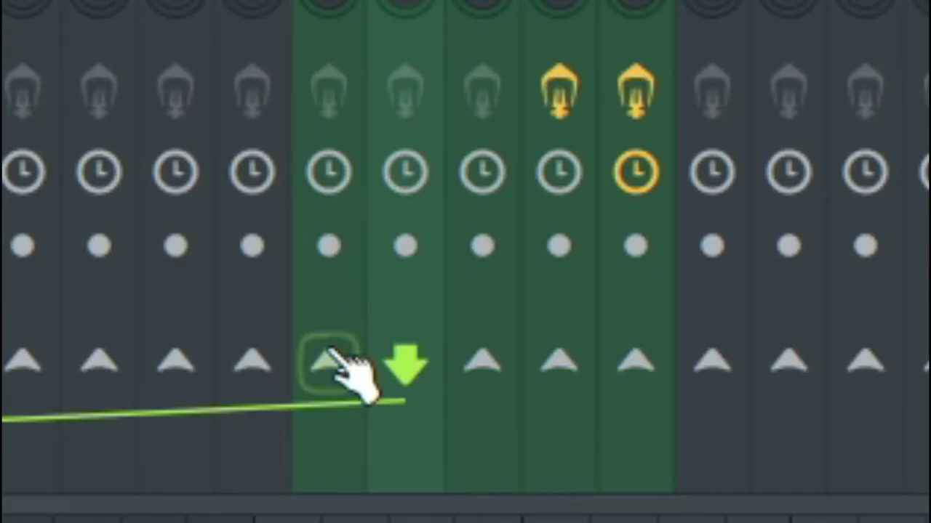
left_click(380, 472)
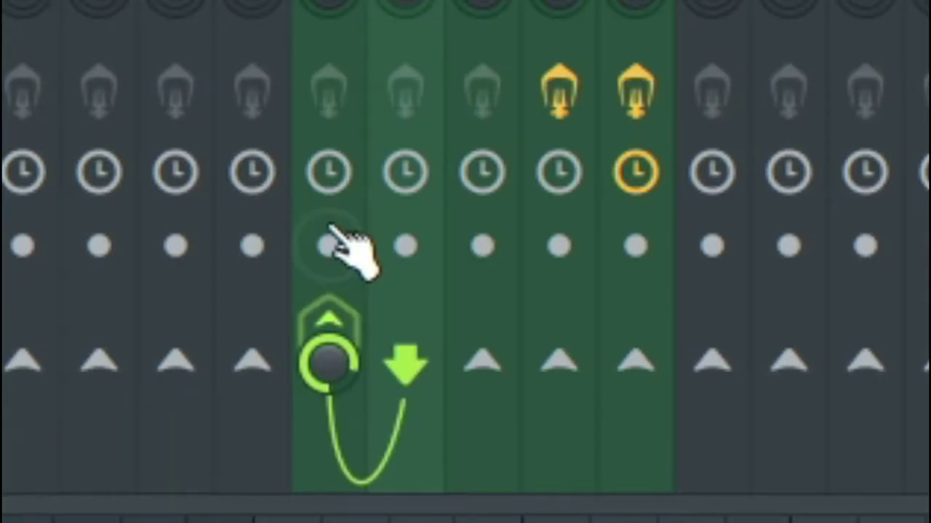
left_click(383, 76)
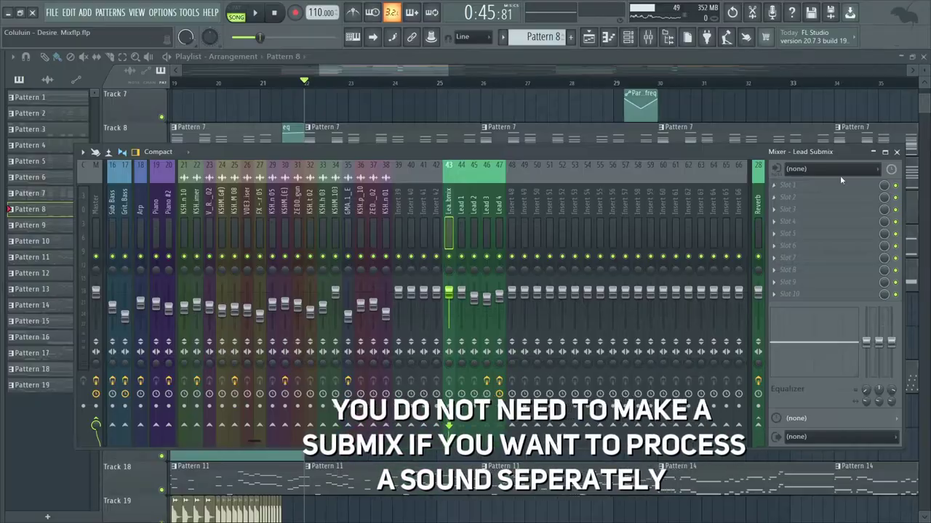
left_click(840, 177)
Step: Load OTT on Lead Submix at 42% depth, then boost a Lead Bus Pro-Q 2 band
left_click(629, 227)
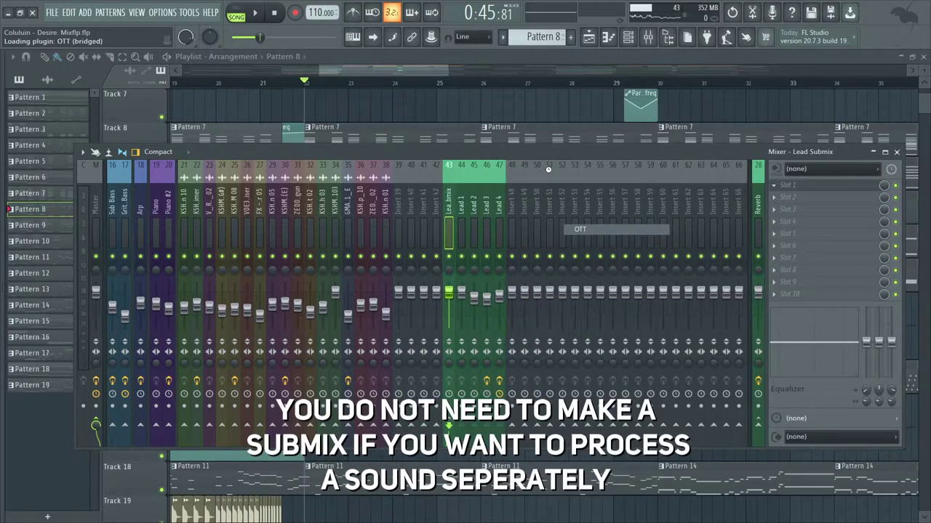
left_click_drag(28, 122, 27, 145)
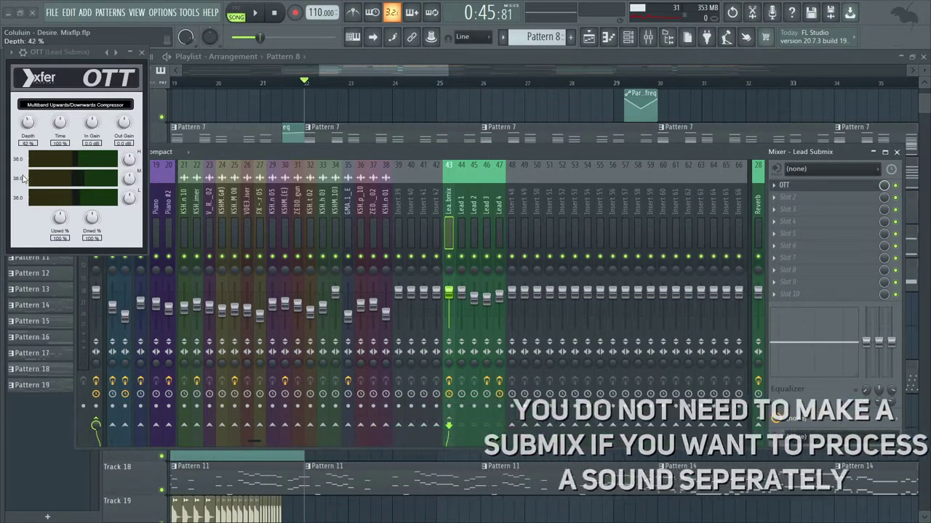
left_click(142, 54)
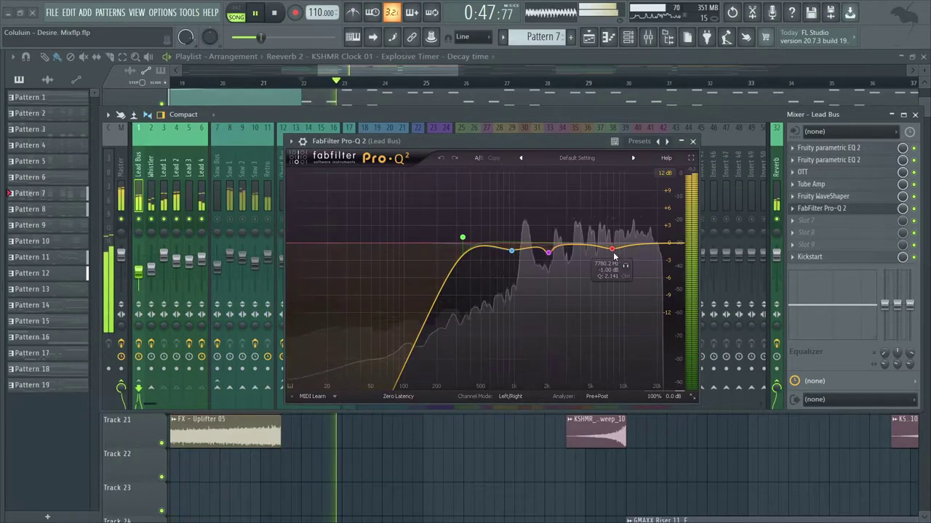
left_click_drag(613, 260, 590, 245)
Step: Delete the extra Lead Bus Pro-Q 2 band and undo a trial band 2 boost
left_click_drag(517, 250, 509, 210)
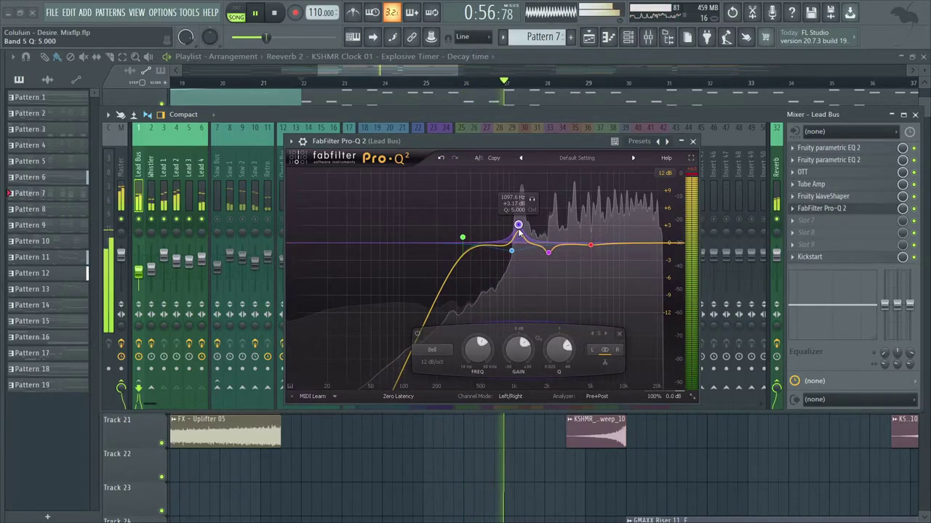
right_click(511, 218)
left_click(548, 299)
key("space")
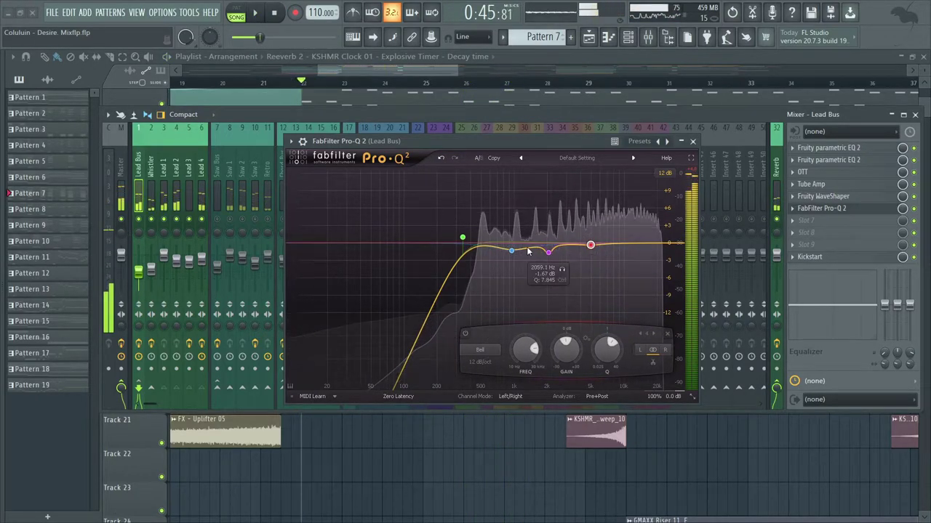
left_click_drag(511, 251, 514, 211)
key("ctrl+z")
Step: Raise the Lead Bus low cut to about 155 Hz and cut Hard Bass's high shelf to -8.1 dB
key("space")
mouse_move(462, 237)
left_mouse_down()
mouse_move(331, 249)
mouse_move(349, 253)
mouse_move(427, 227)
mouse_move(474, 230)
left_mouse_up()
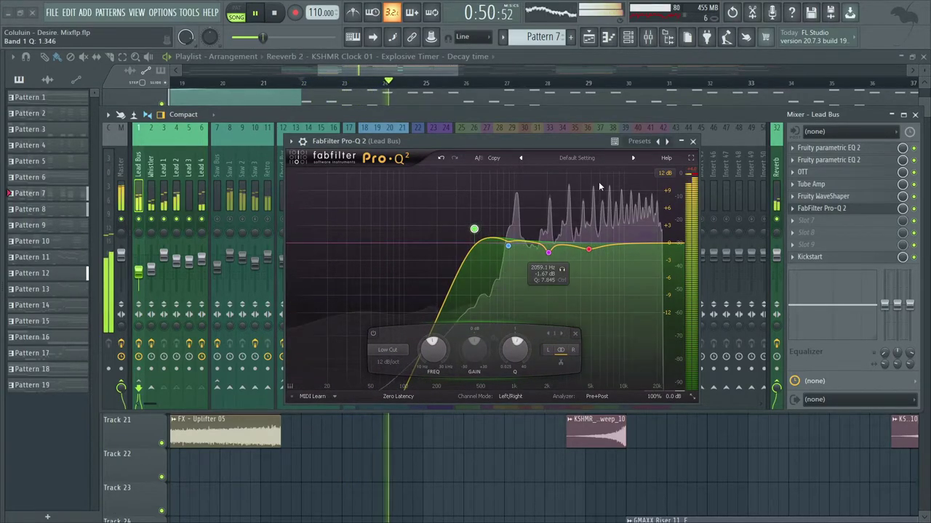
left_click(376, 127)
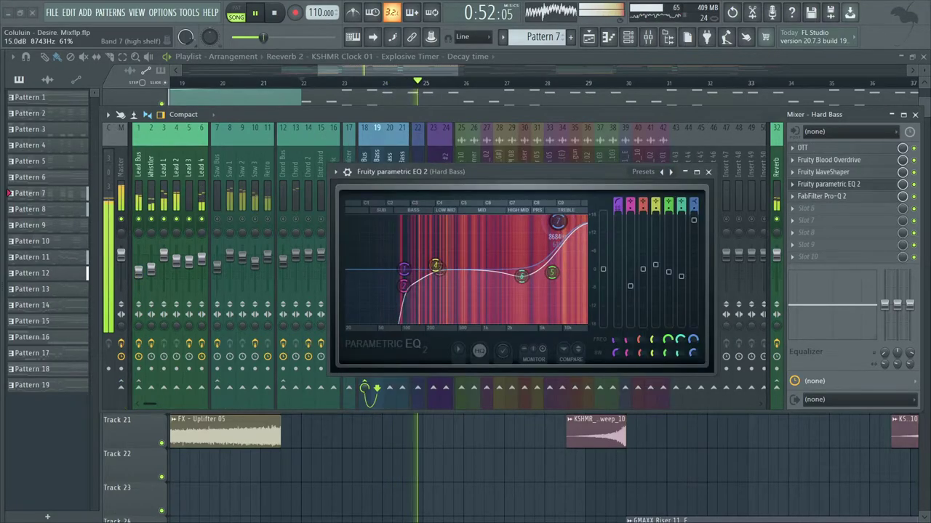
left_click_drag(557, 221, 564, 304)
Step: Review Hard Bass's Fruity Blood Overdrive and WaveShaper settings, then select the Bass Bus track
left_click(708, 172)
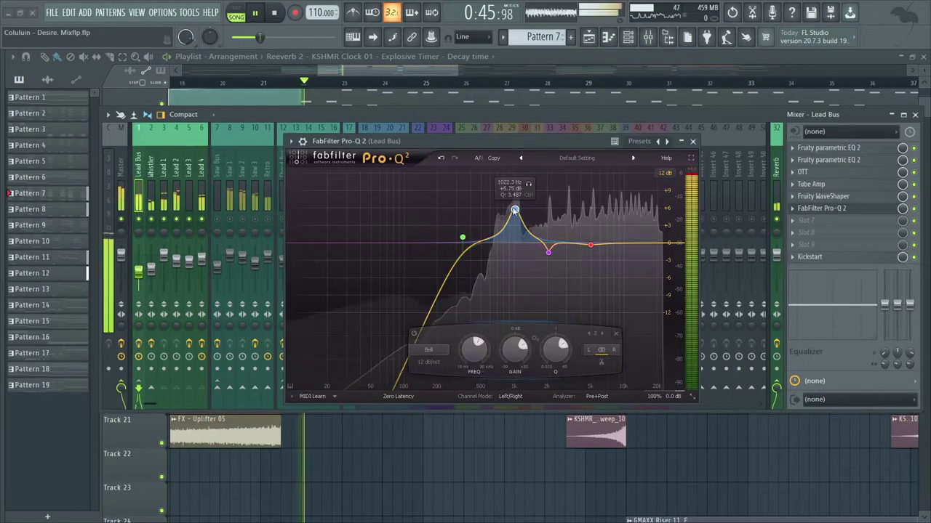
scroll(529, 186, "up", 5)
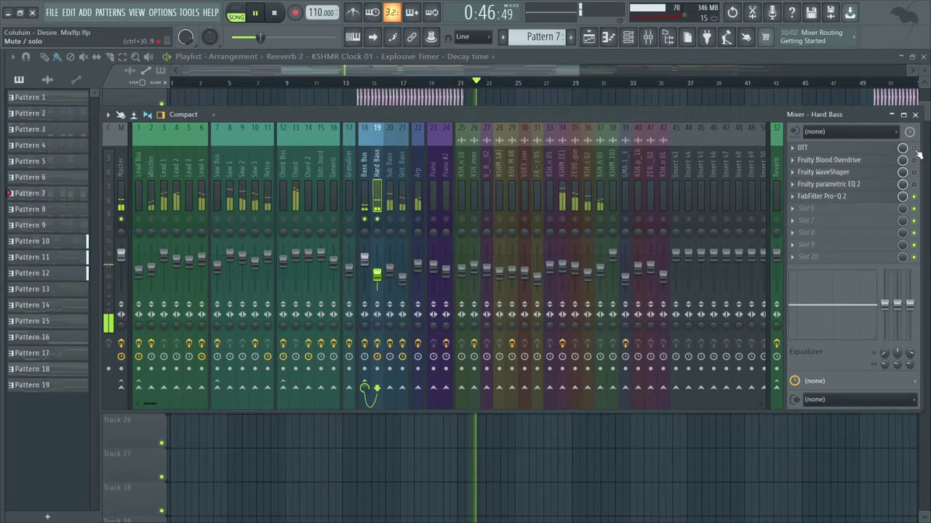
left_click(880, 162)
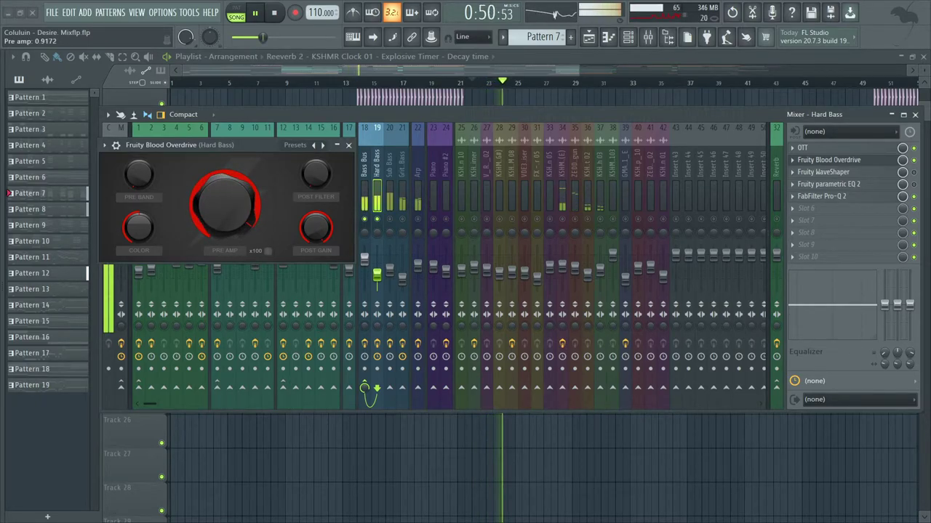
left_click(884, 176)
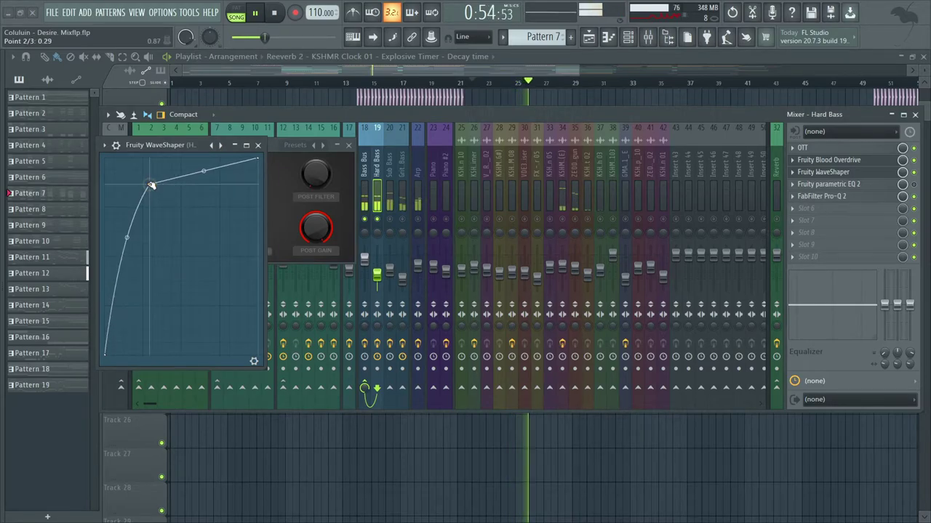
left_click(258, 145)
left_click(348, 145)
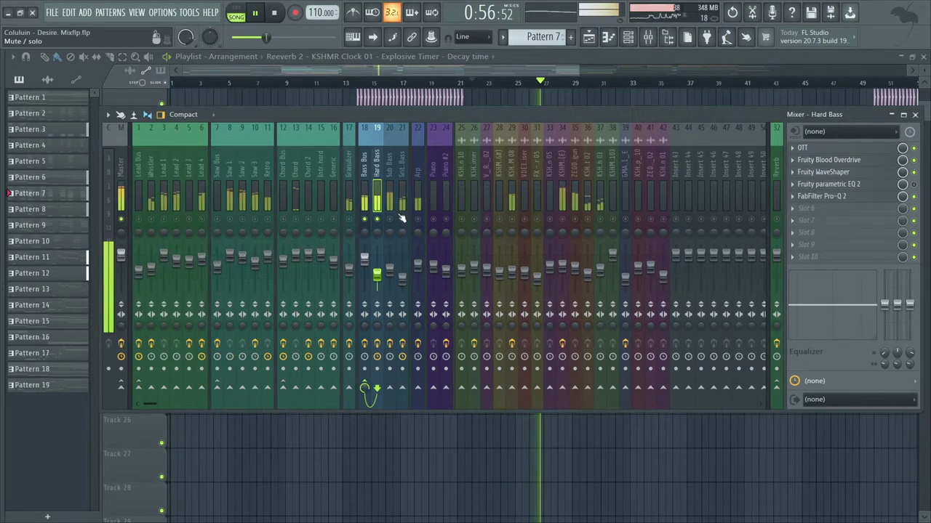
left_click(365, 204)
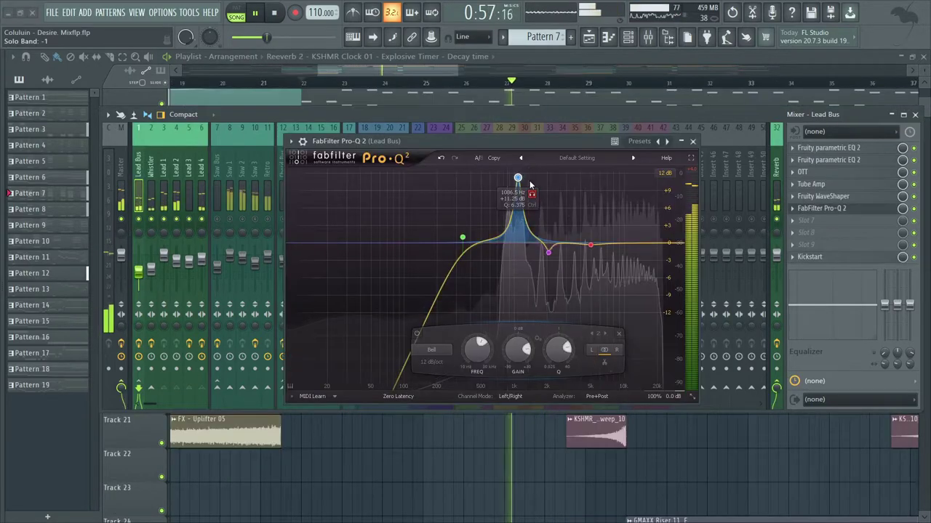
Step: Flatten Lead Bus band 2 to -0.5 dB and shift the Pro-Q 2 boost to about 3090 Hz
left_click_drag(509, 176, 510, 248)
left_click_drag(589, 245, 582, 222)
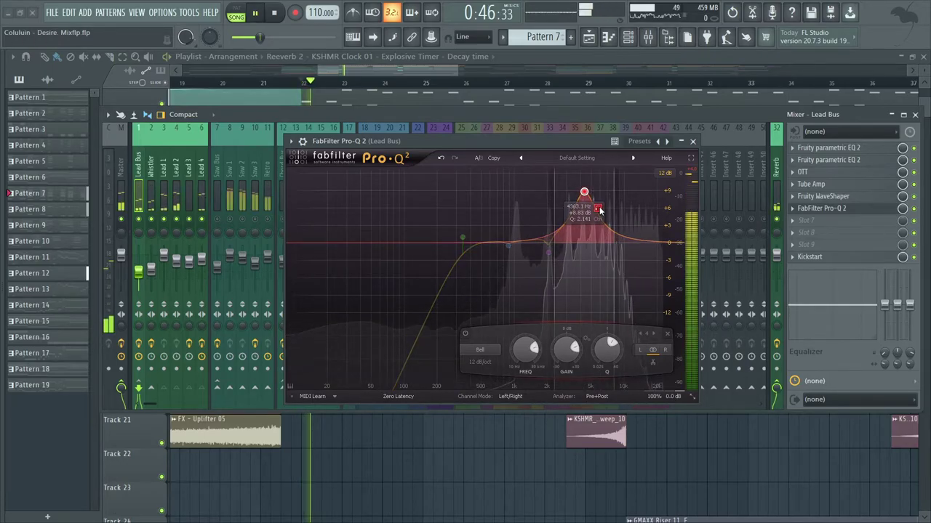
left_click_drag(600, 210, 584, 190)
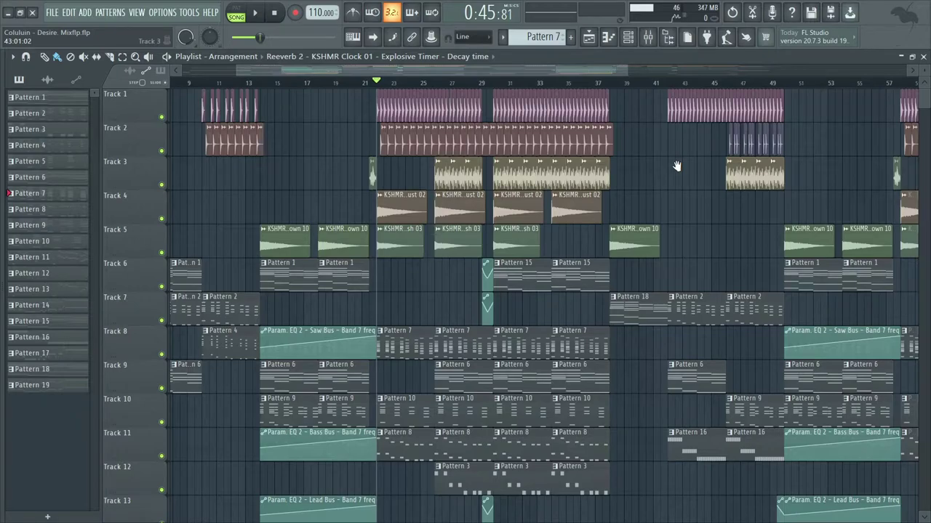
Step: Play the mix, then lower the plugin's MASTER volume from 75% to about 59%
key("space")
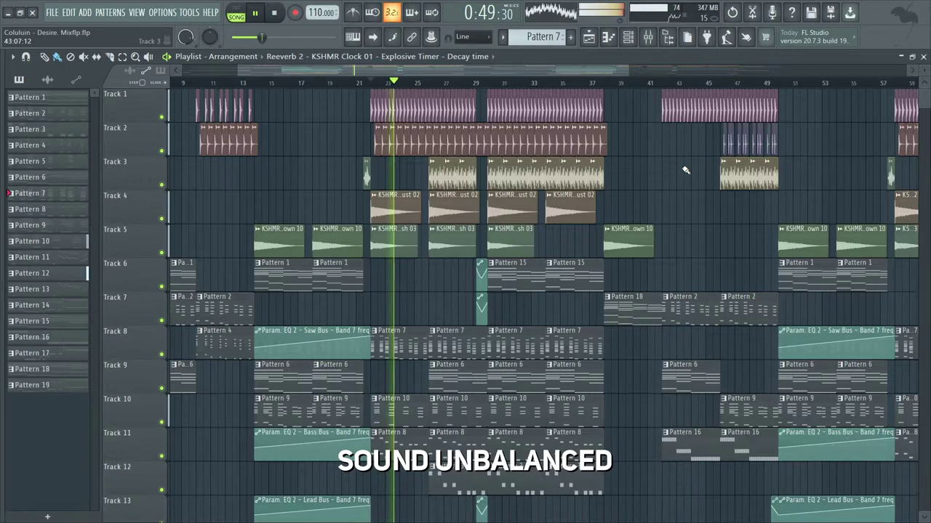
key("space")
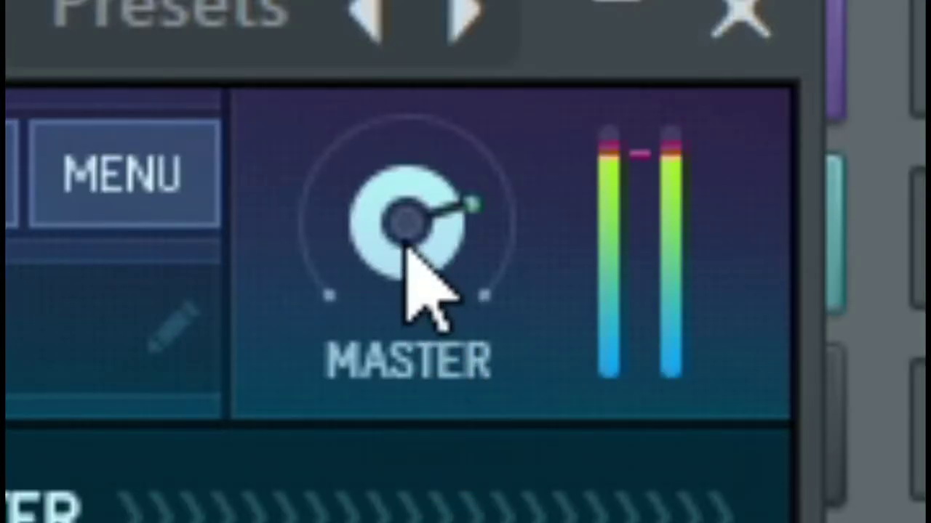
mouse_move(413, 297)
left_click_drag(413, 297, 423, 501)
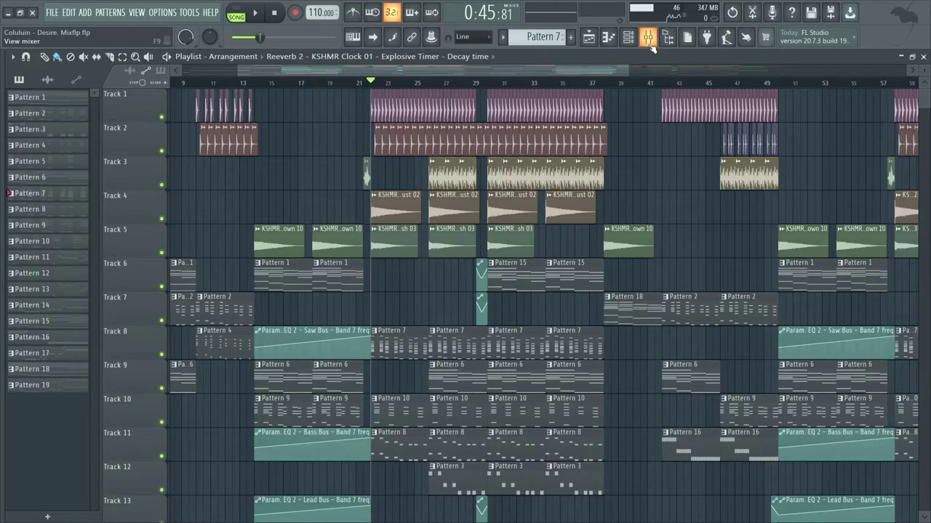
left_click(647, 38)
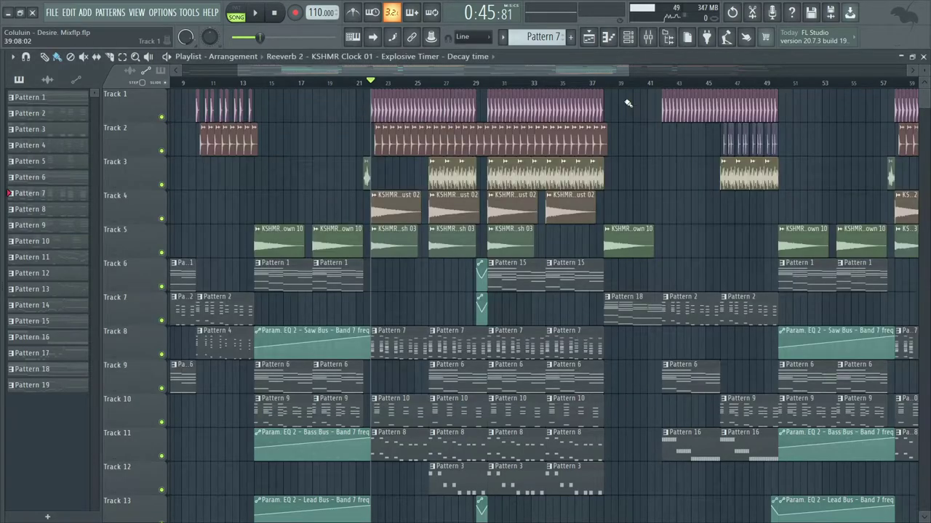
Step: Close the mixer and clear the clip selection on tracks 1–3 in the playlist
key("F9")
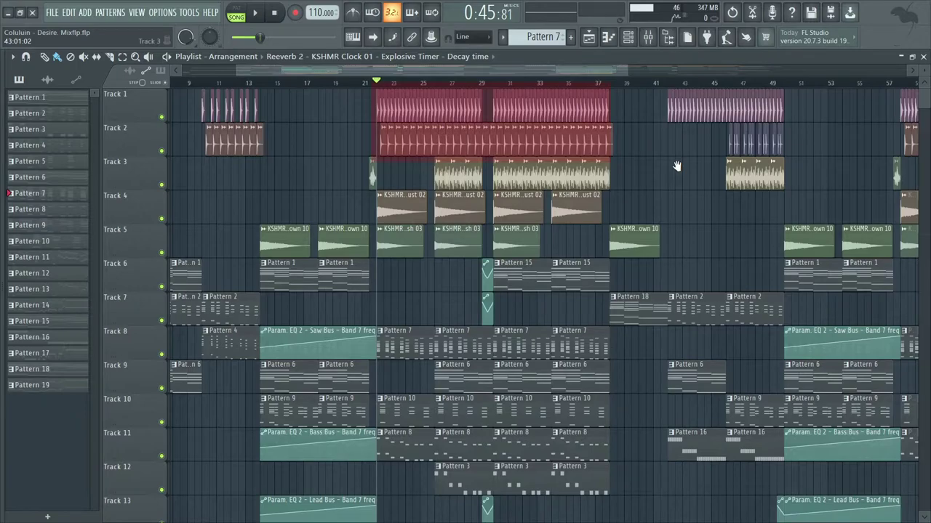
left_click(677, 166)
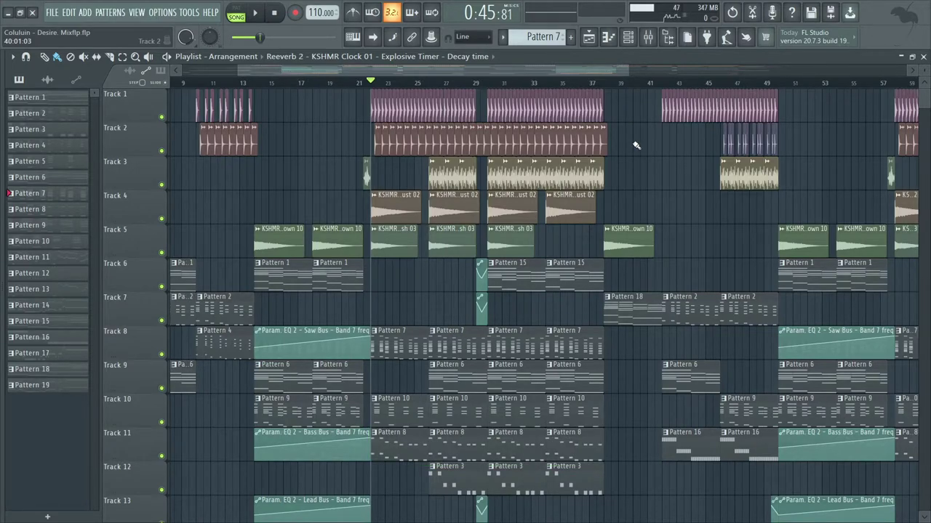
Step: Lower the ZEDD gun insert's fader slightly while the song plays
left_click(652, 40)
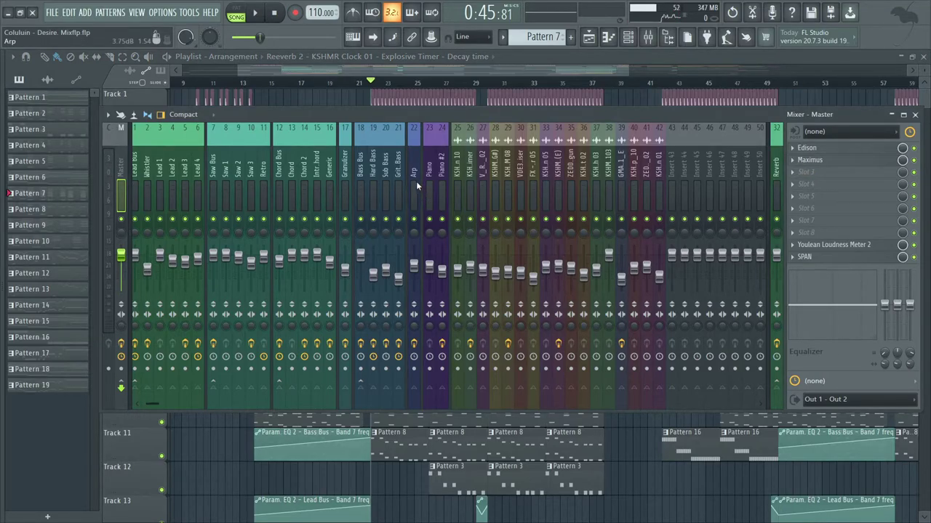
left_click(558, 183)
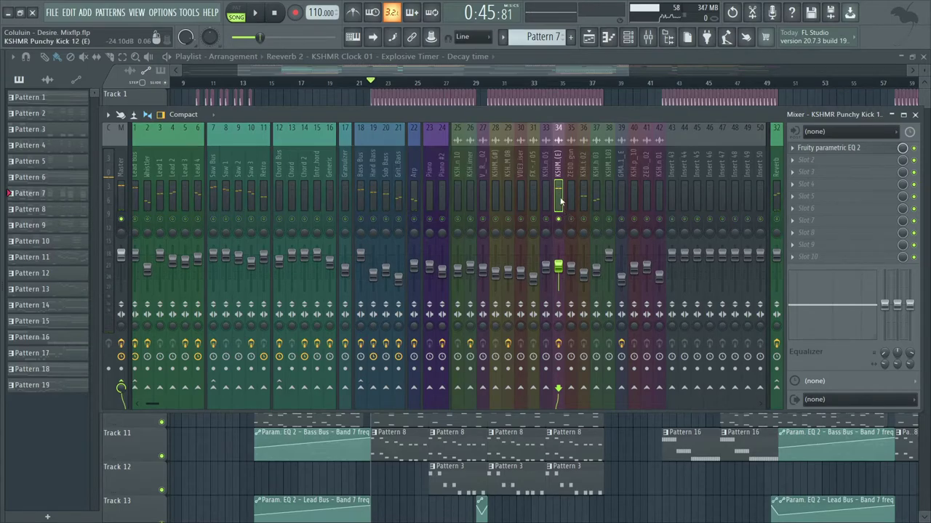
key("space")
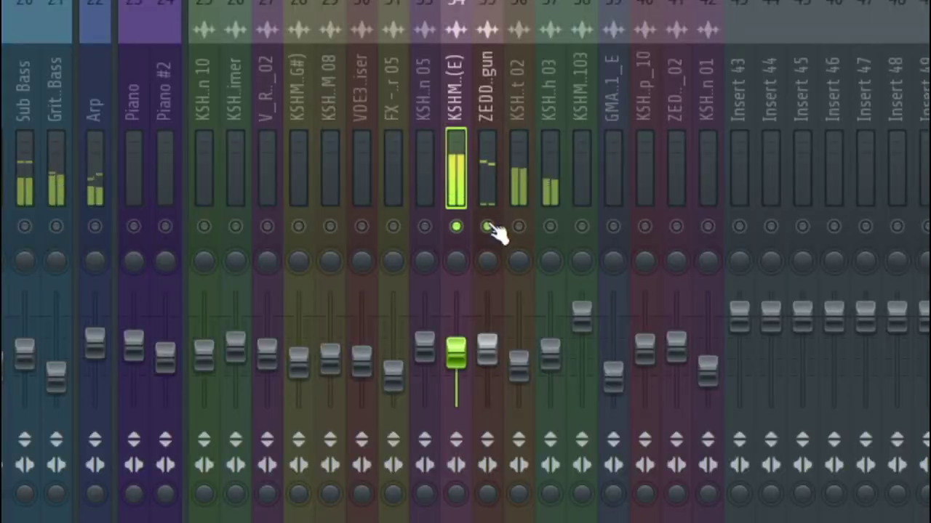
left_click_drag(572, 267, 576, 278)
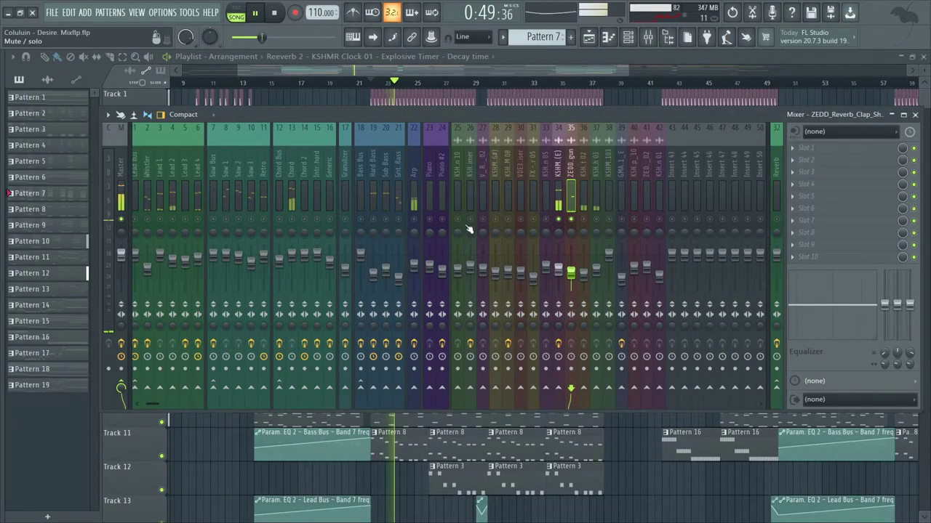
key("space")
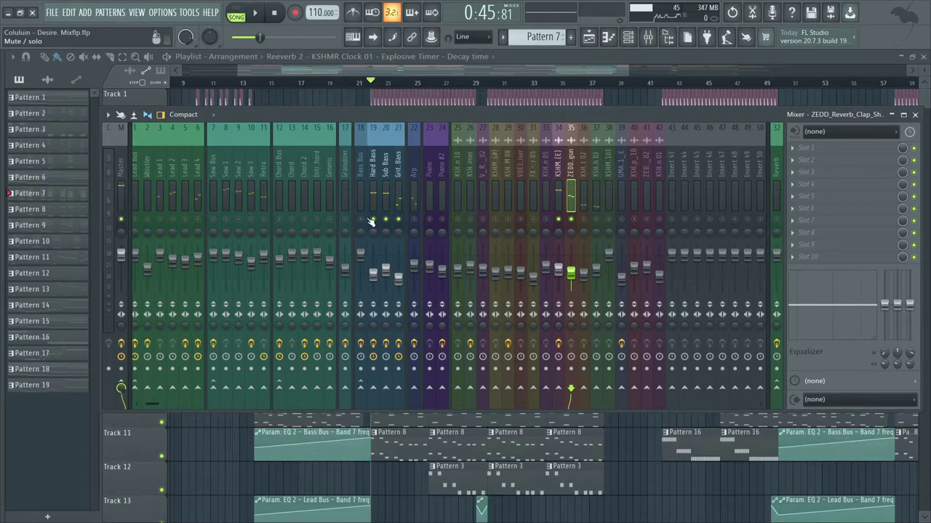
Step: Turn the Bass Bus fader down to about -2.0 dB while listening
left_click(369, 219)
key("space")
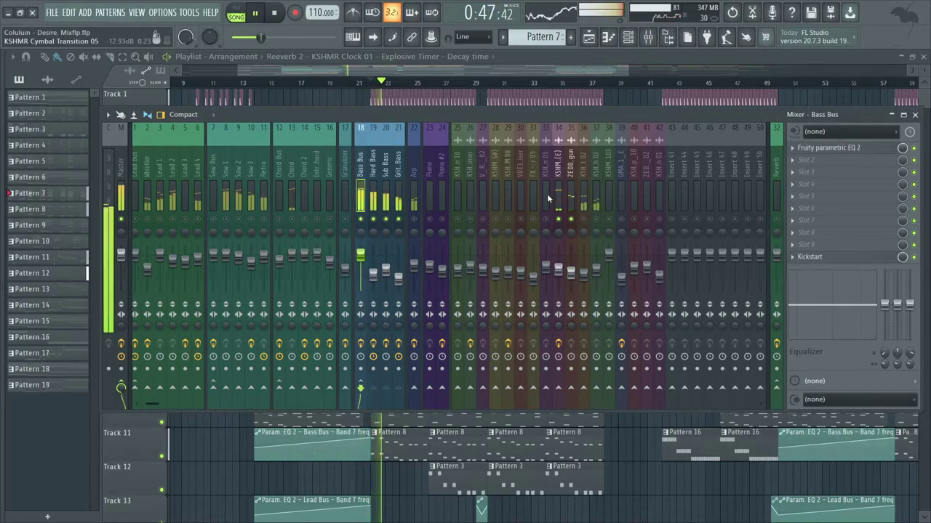
left_click(556, 198)
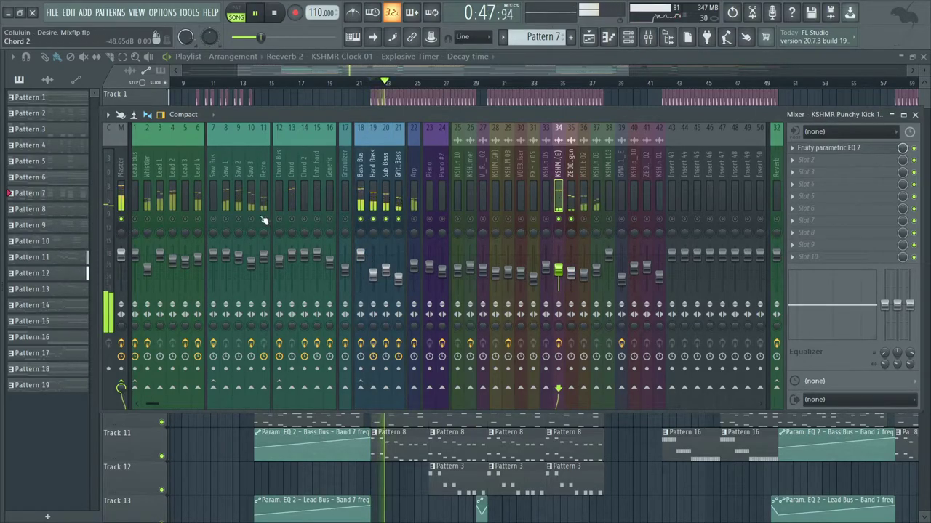
left_click(360, 199)
left_click_drag(360, 253, 360, 257)
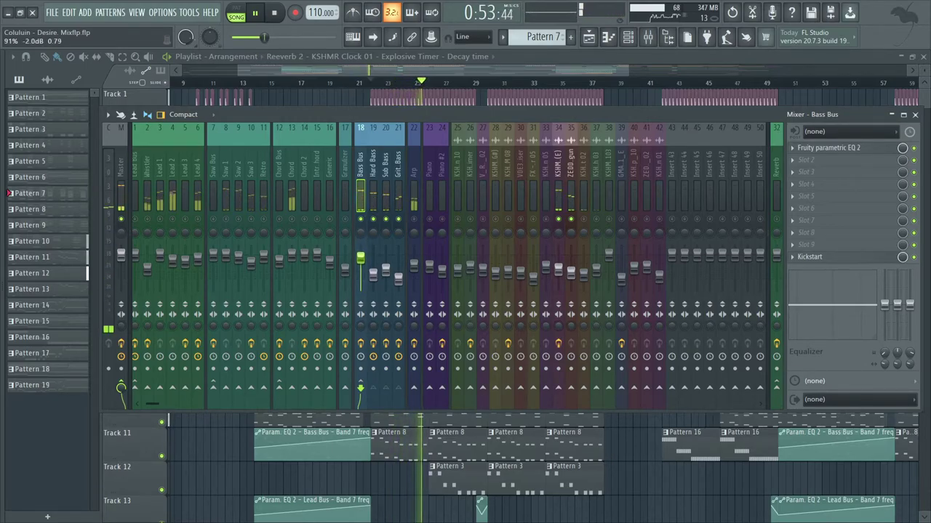
Step: Restart playback and nudge the Lead Bus fader up slightly
key("space")
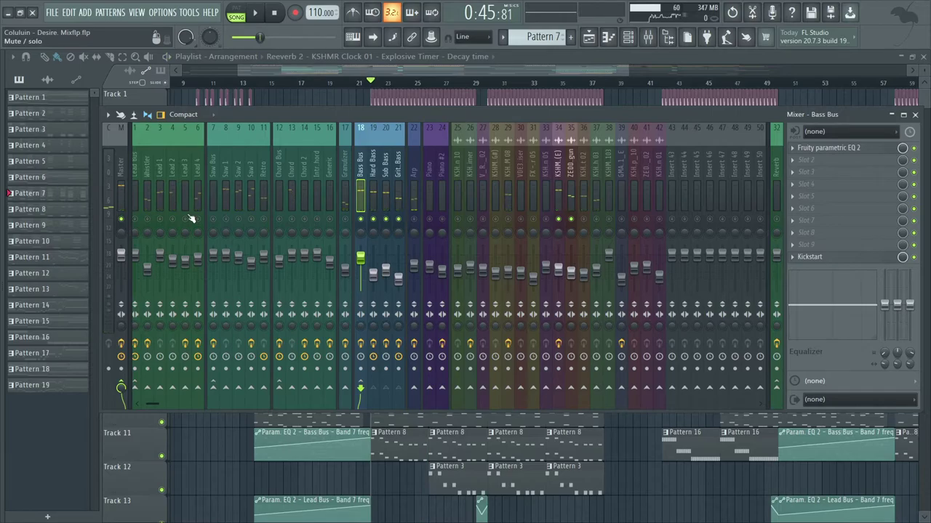
key("space")
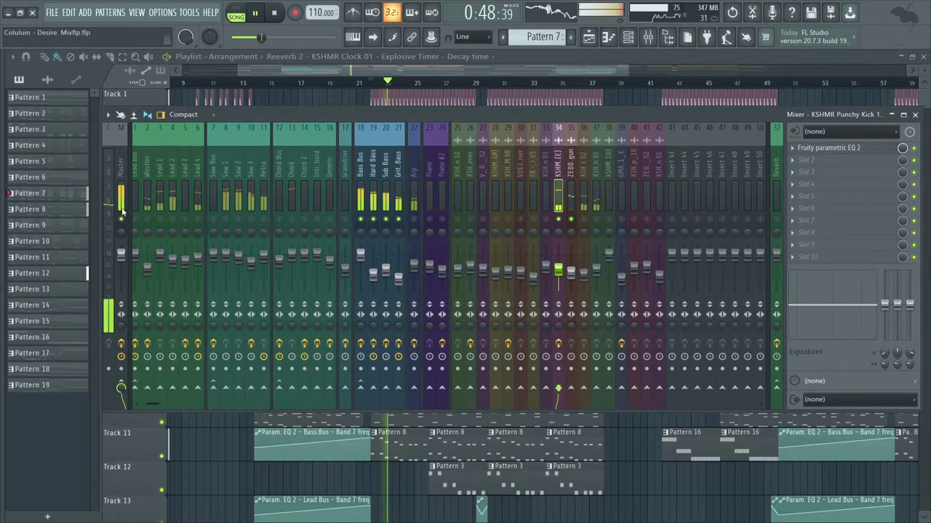
left_click(367, 195)
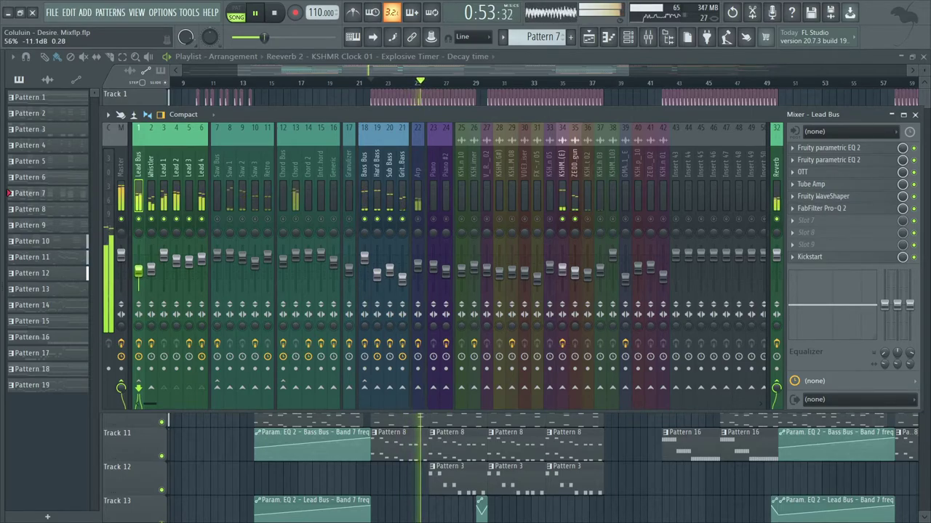
scroll(139, 271, "up", 2)
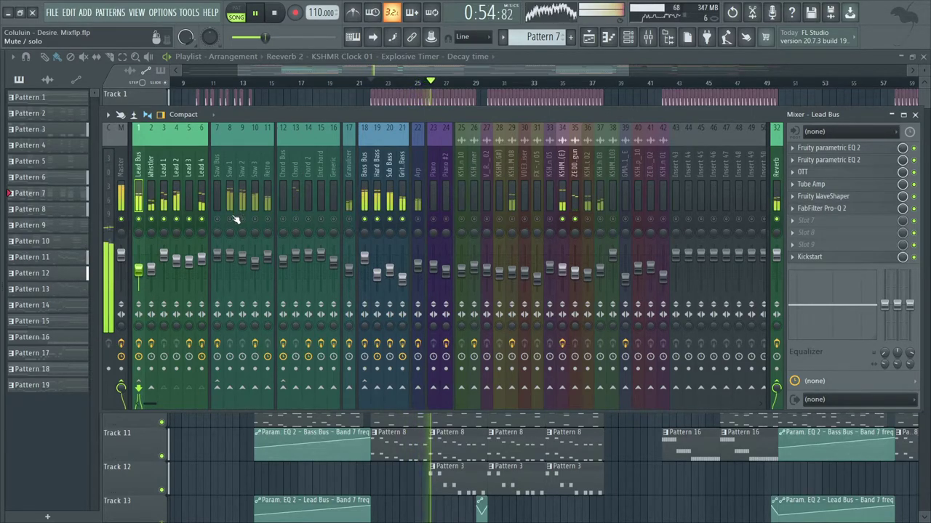
Step: Lower the Saw Bus fader to about -7.3 dB, then check the KSHMR Exhaust 02 and track 35 levels
key("space")
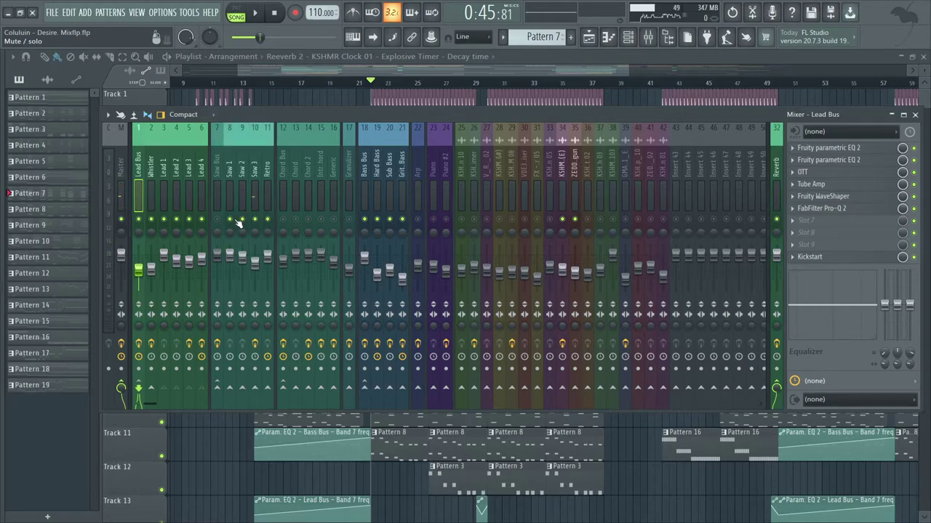
key("space")
left_click(217, 204)
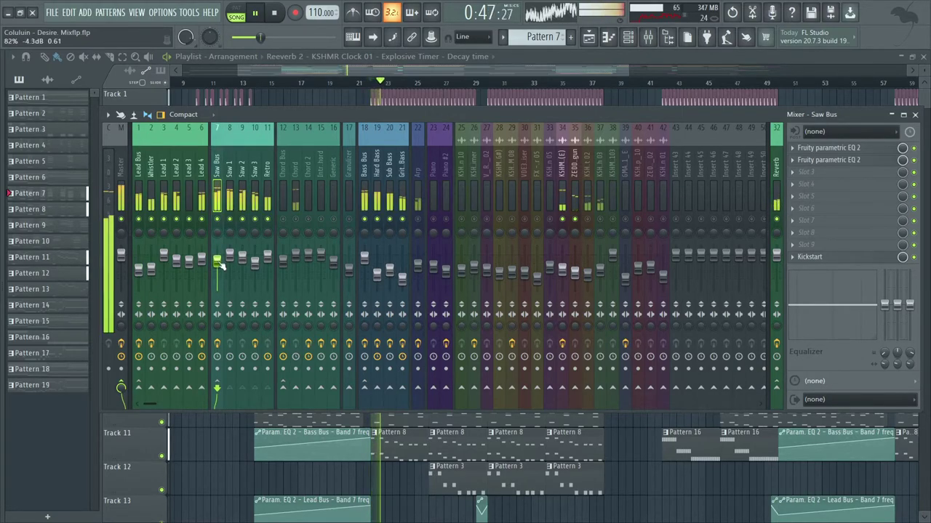
scroll(217, 264, "down", 3)
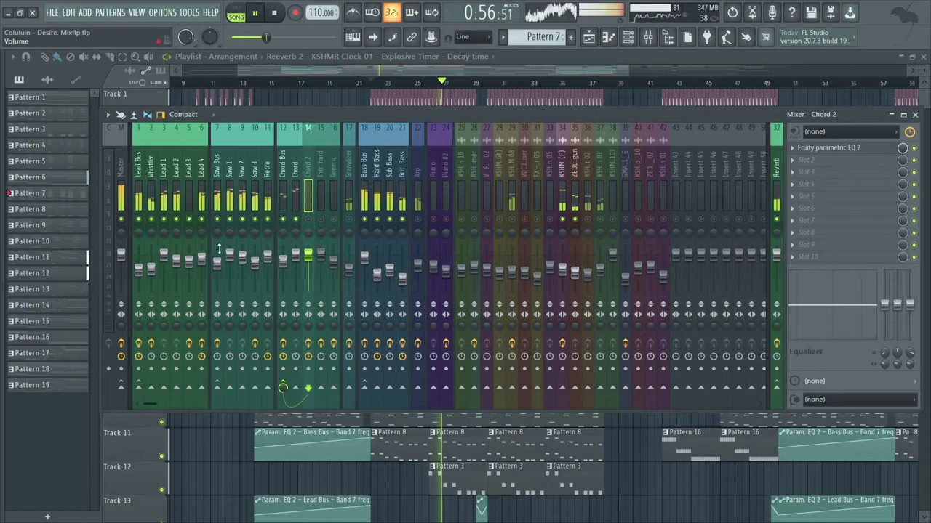
left_click(587, 272)
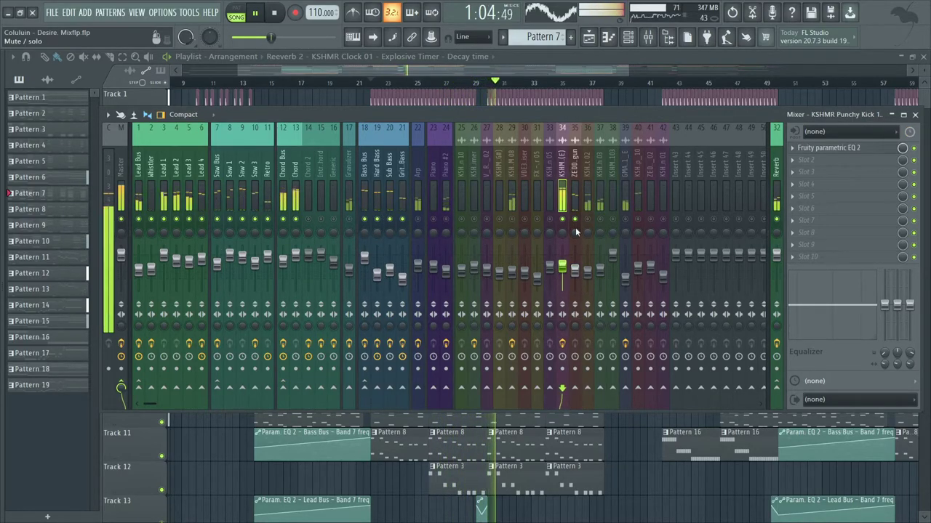
left_click(575, 269)
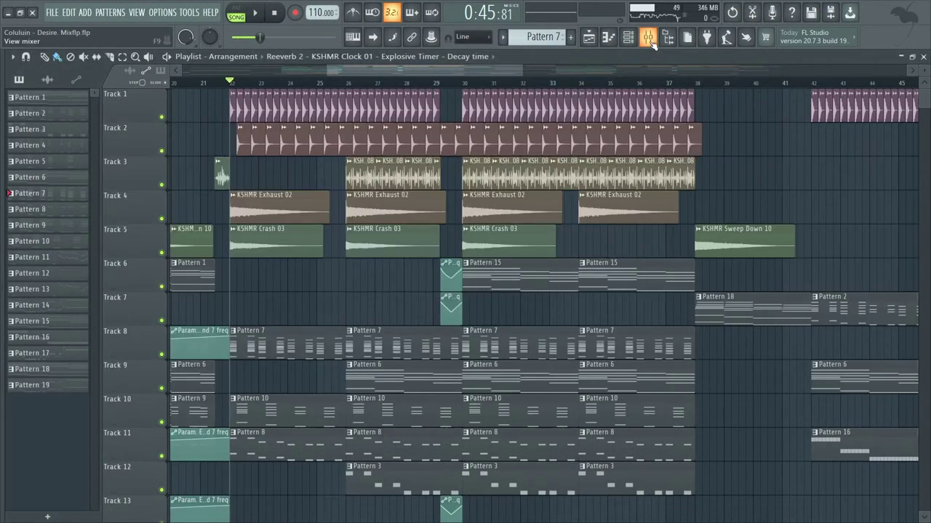
left_click(652, 43)
key("space")
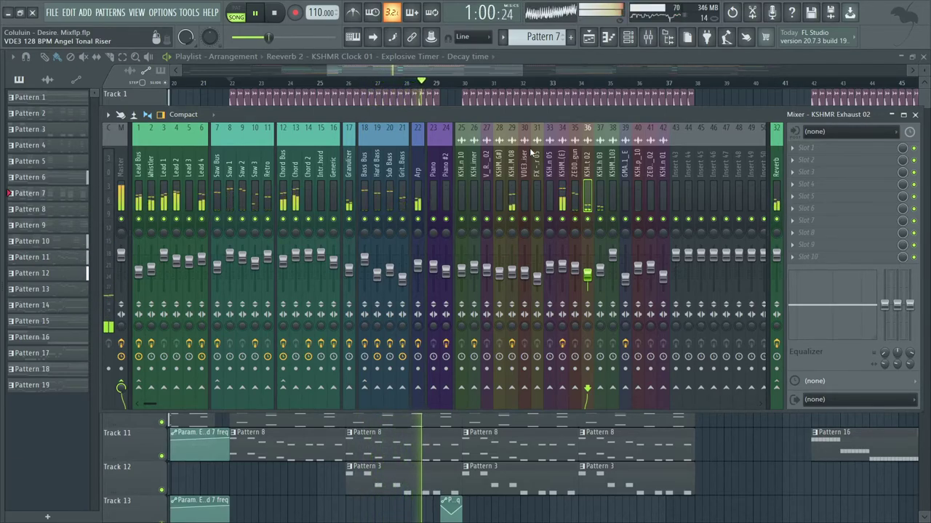
left_click(121, 189)
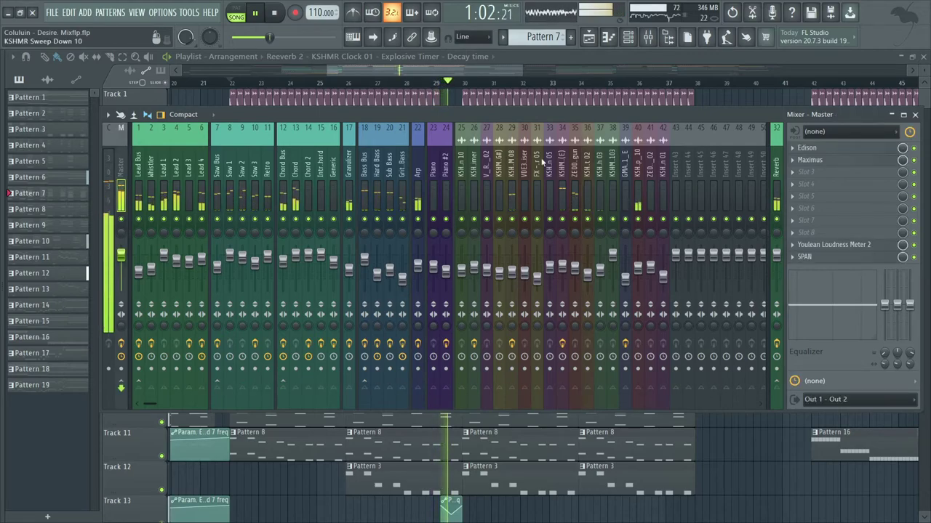